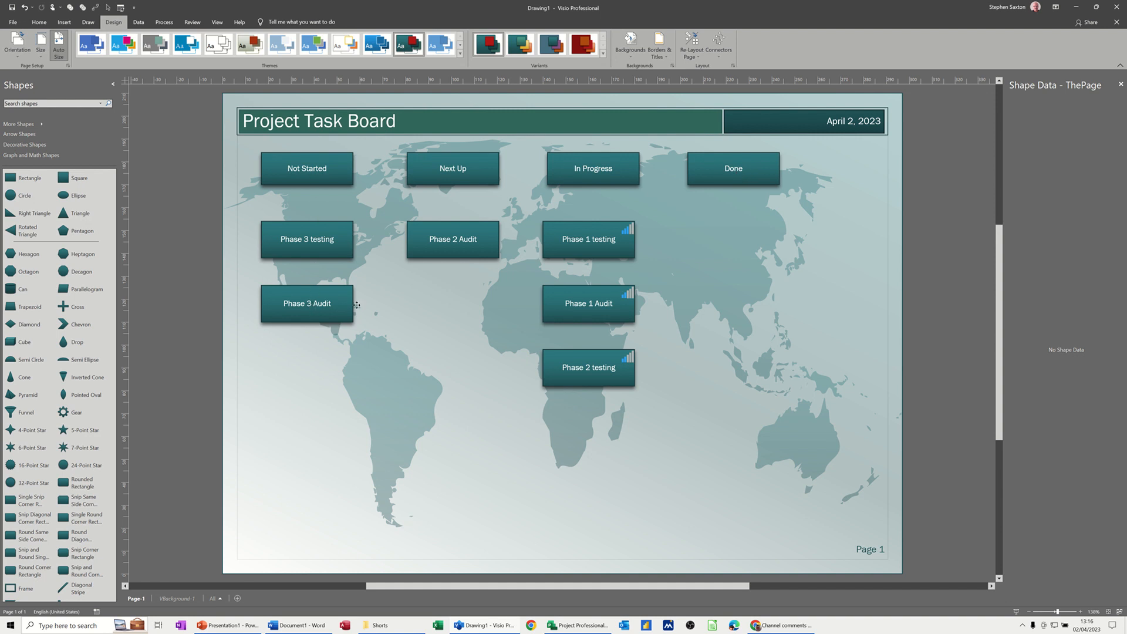
# - Nudge the Phase 3 Audit card, and move the Phase 1 testing card under Done and back under In Progress
pyautogui.moveTo(311, 305)
pyautogui.mouseDown()
pyautogui.moveTo(457, 304)
pyautogui.moveTo(306, 304)
pyautogui.mouseUp()
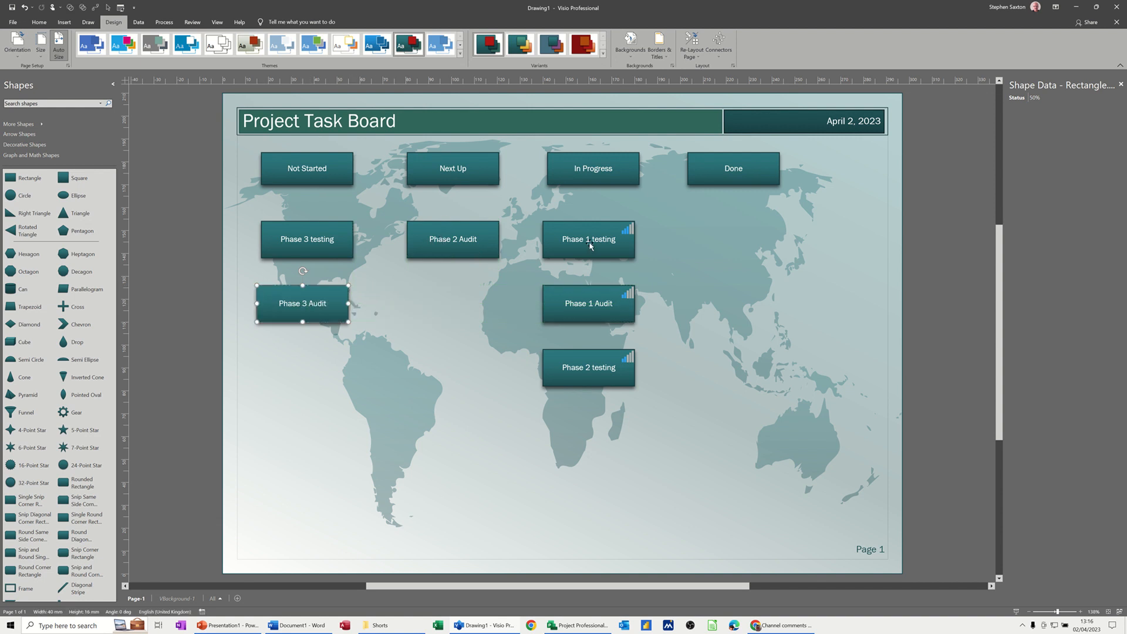
pyautogui.moveTo(590, 246); pyautogui.dragTo(740, 242)
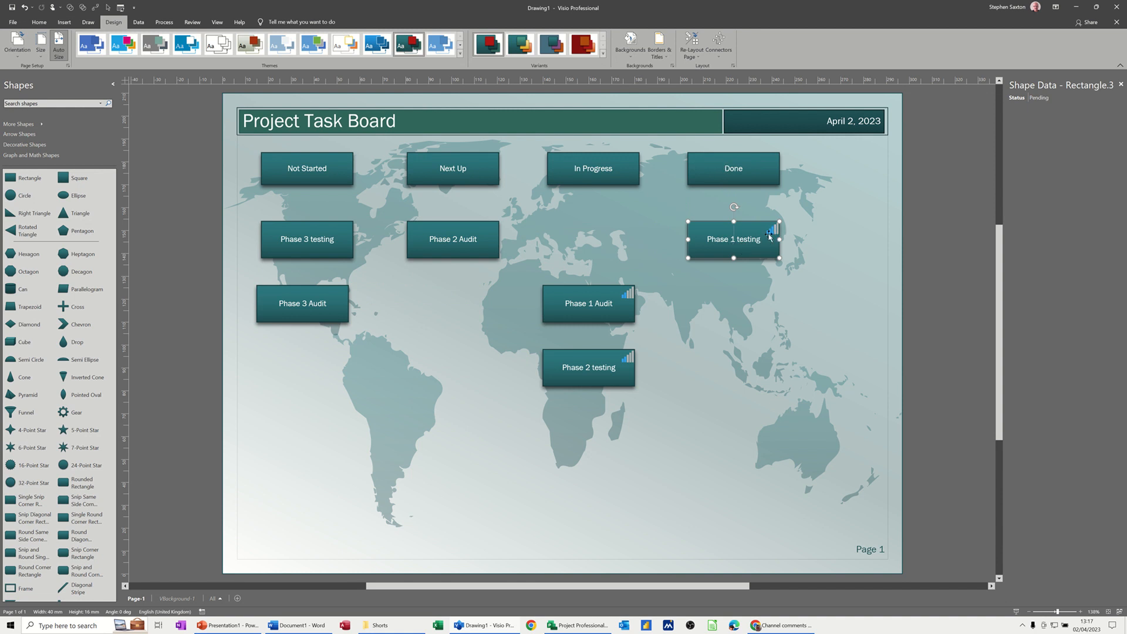
pyautogui.moveTo(744, 241); pyautogui.dragTo(597, 240)
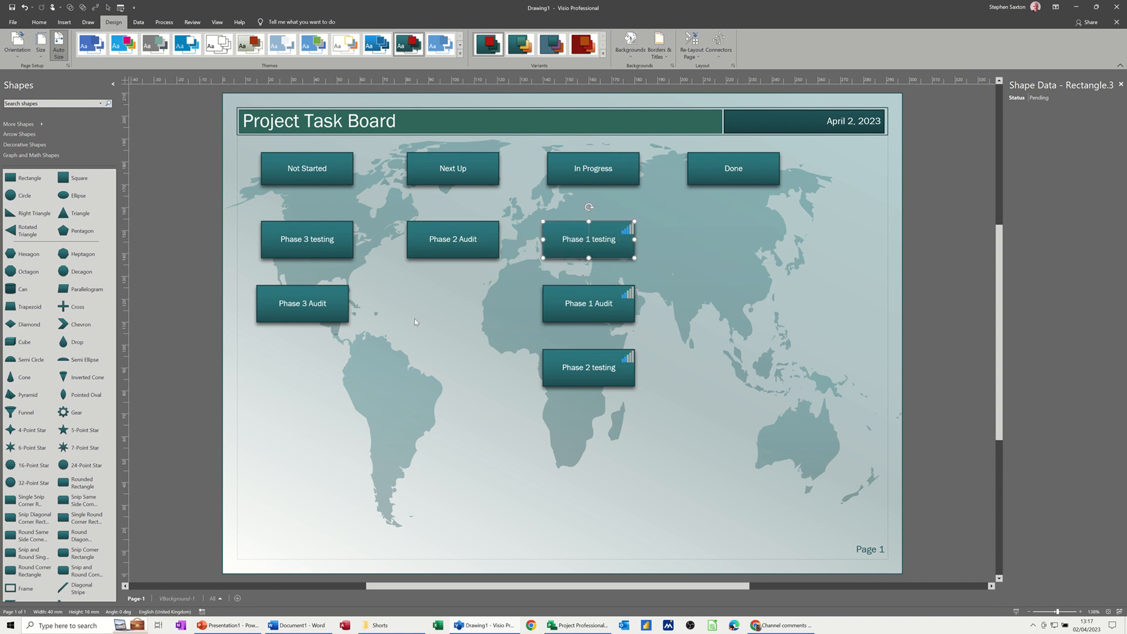
# - Create a new drawing with a rectangle in the page's upper-left area and apply the task board's dark teal theme
pyautogui.hotkey('ctrl', 'n')
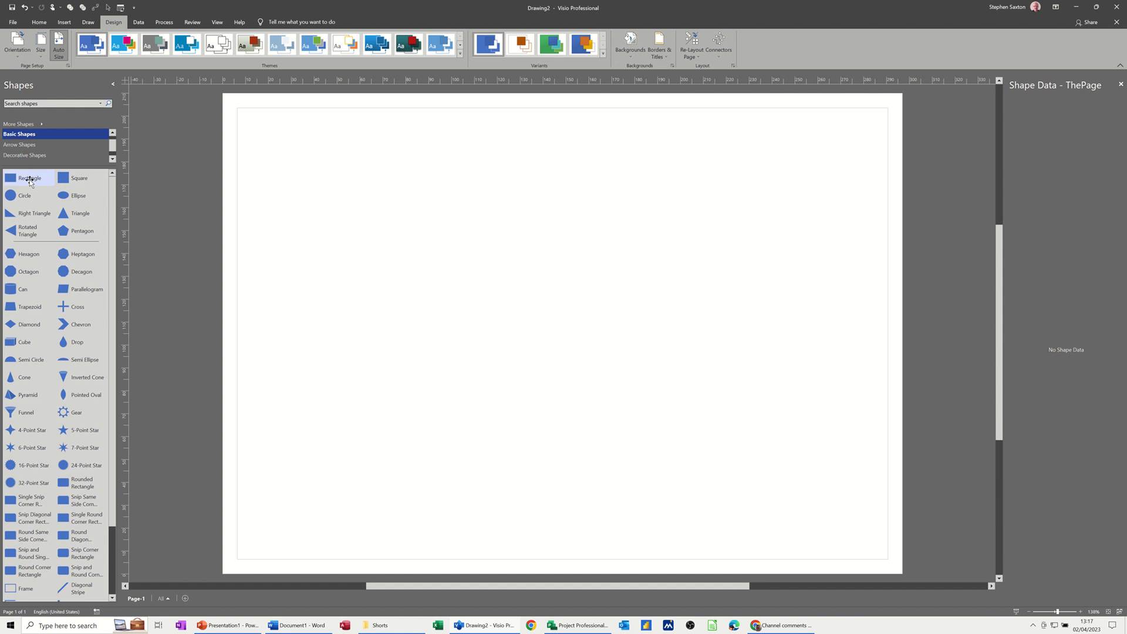
pyautogui.moveTo(33, 180); pyautogui.dragTo(387, 176)
pyautogui.click(408, 44)
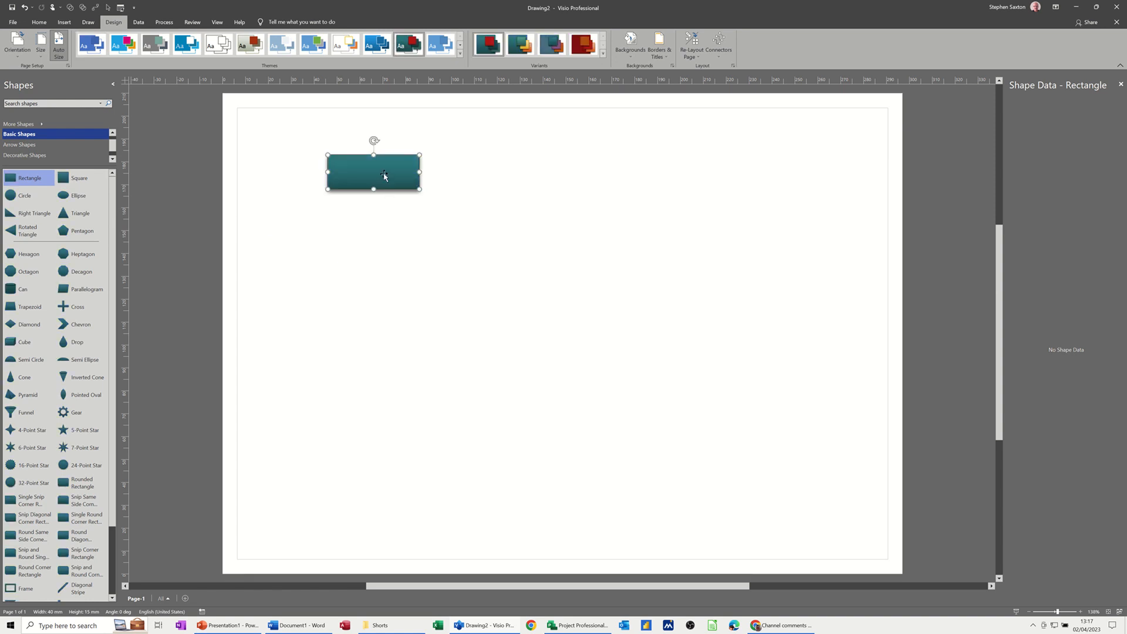
# - Define a Variable List shape data property labelled Status on the rectangle, with values Not Started;Next Up;In Progress;Done
pyautogui.rightClick(384, 176)
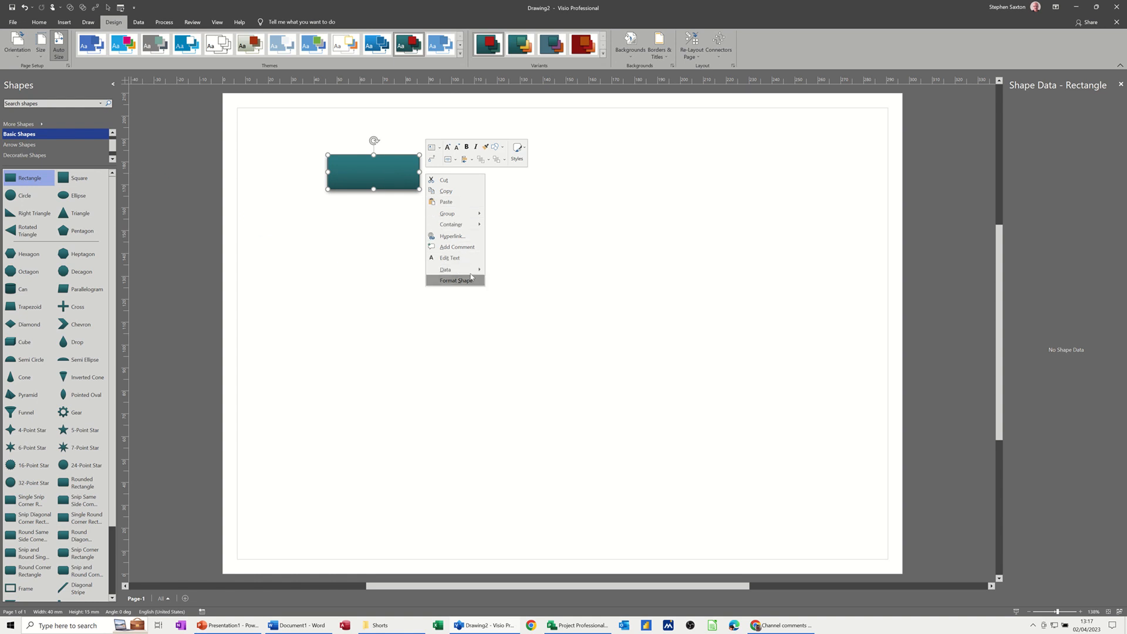
pyautogui.moveTo(461, 273)
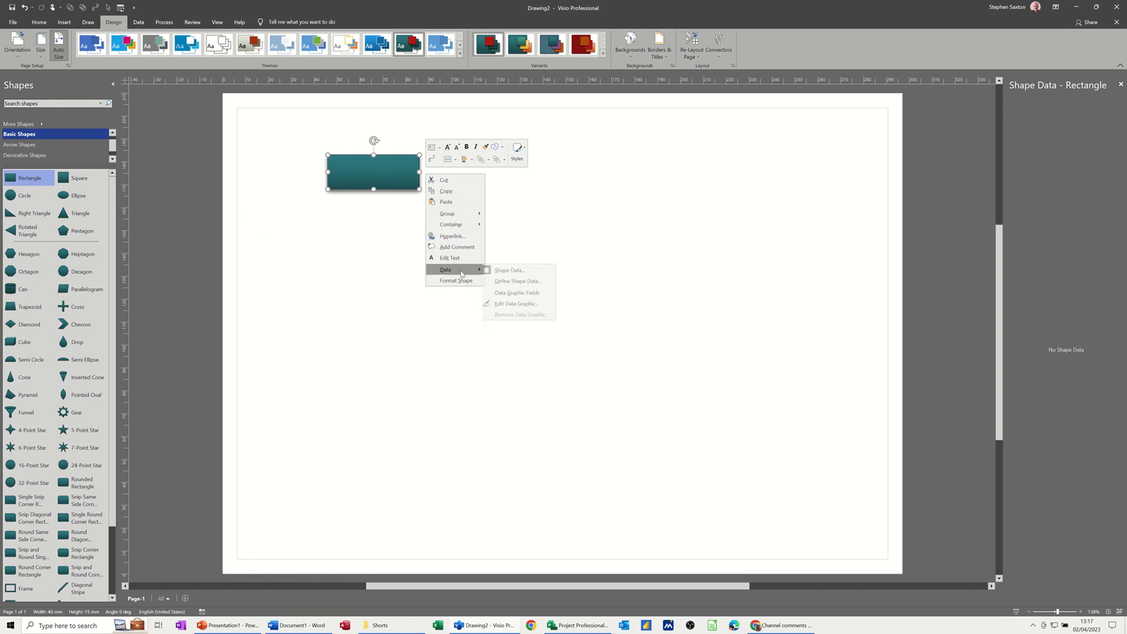
pyautogui.click(507, 282)
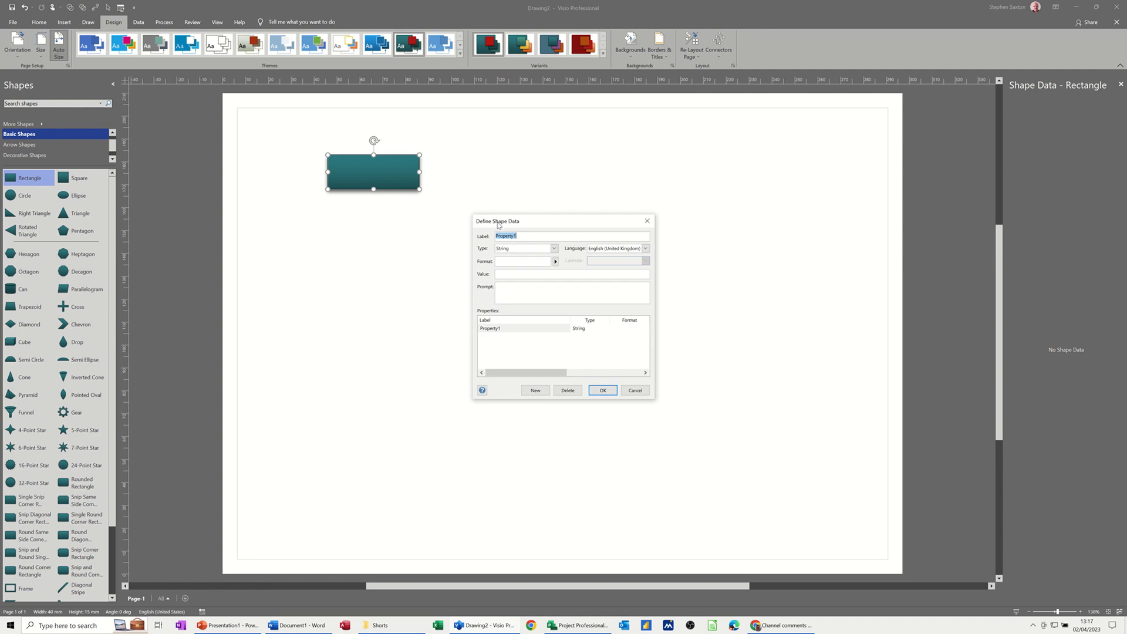
pyautogui.write('Status')
pyautogui.click(550, 250)
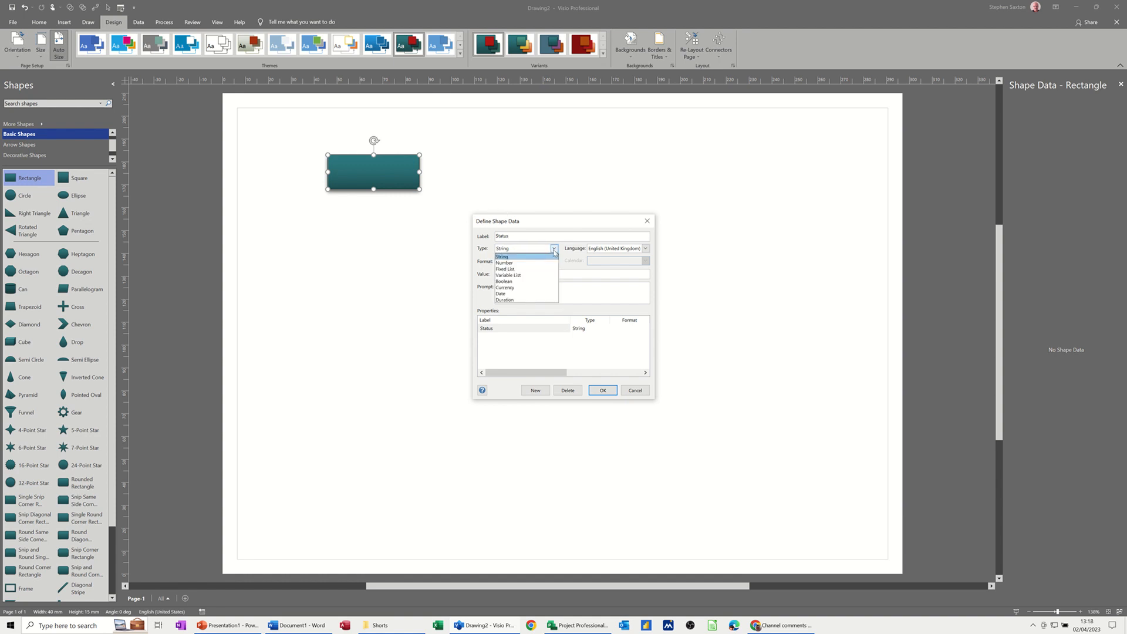
pyautogui.click(519, 276)
pyautogui.click(502, 274)
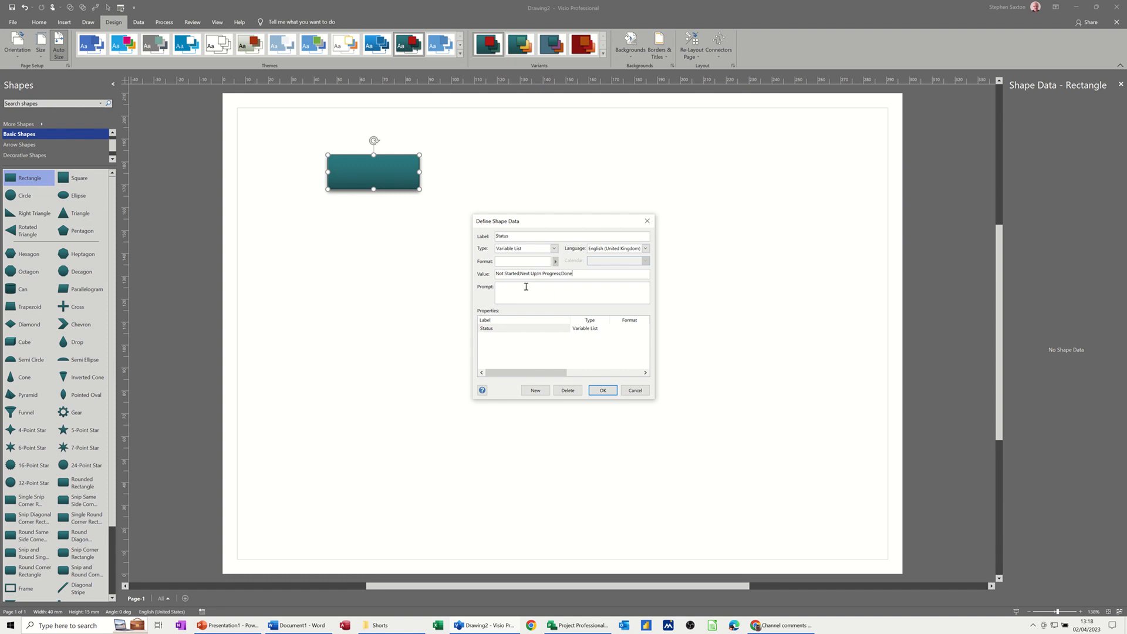
pyautogui.click(602, 391)
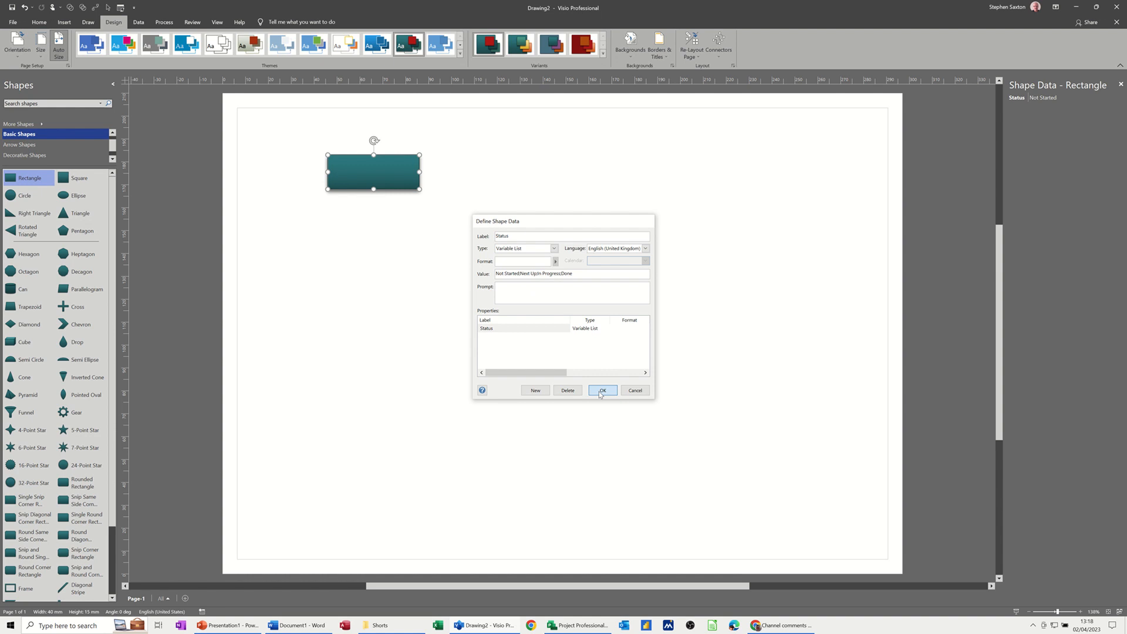
# - Check the rectangle's Status options and move the rectangle closer to the page's upper-left corner
pyautogui.click(1061, 97)
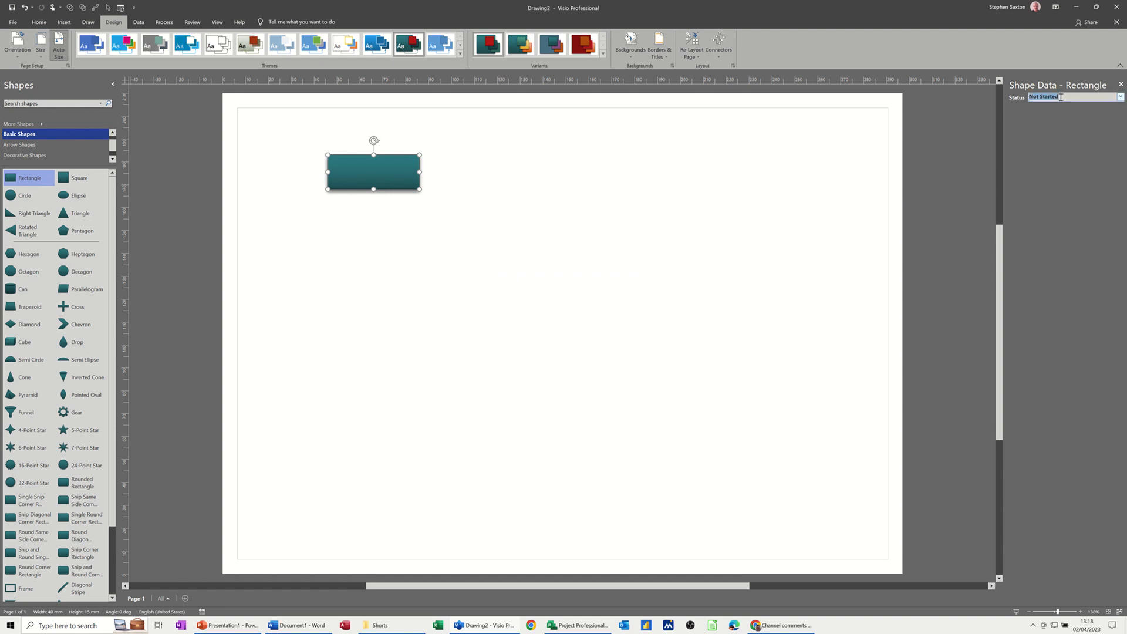
pyautogui.click(1121, 97)
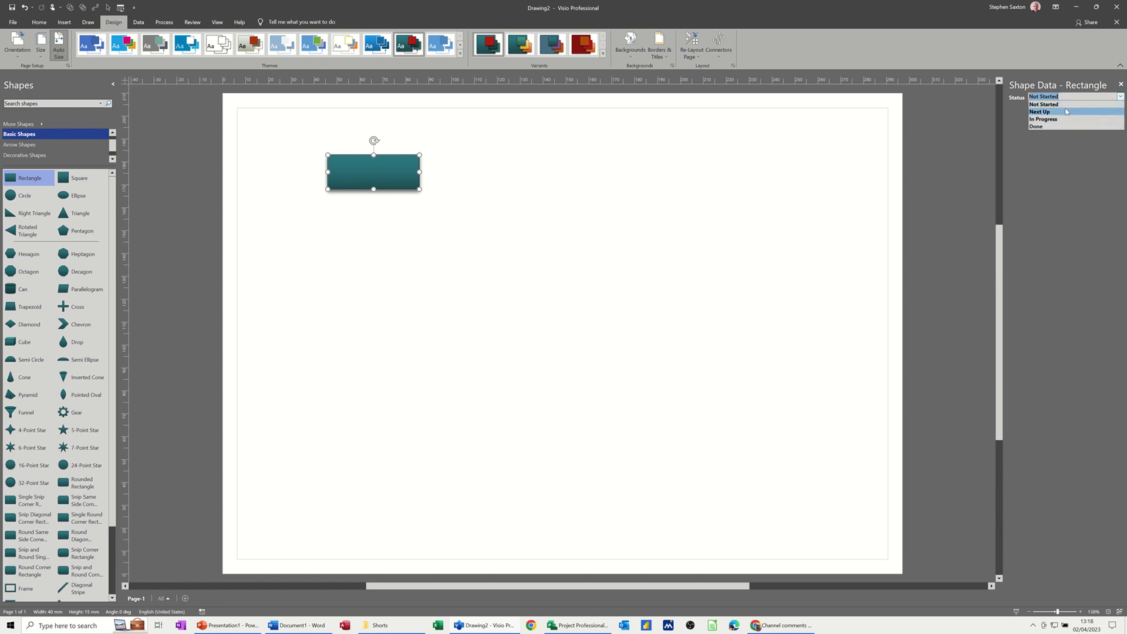
pyautogui.click(1122, 98)
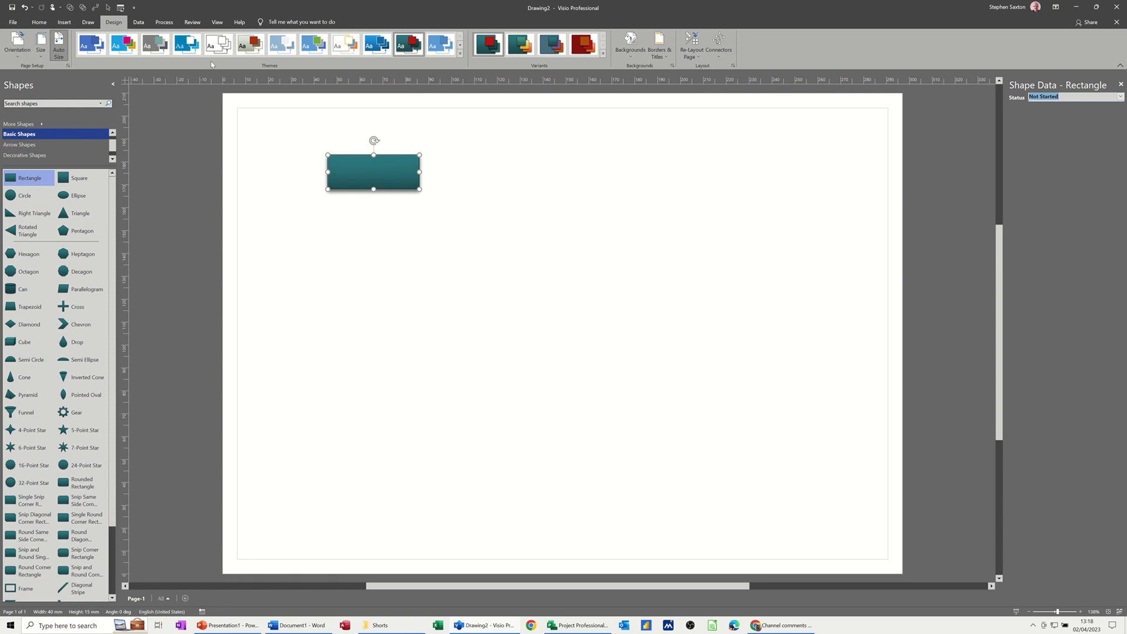
pyautogui.click(140, 22)
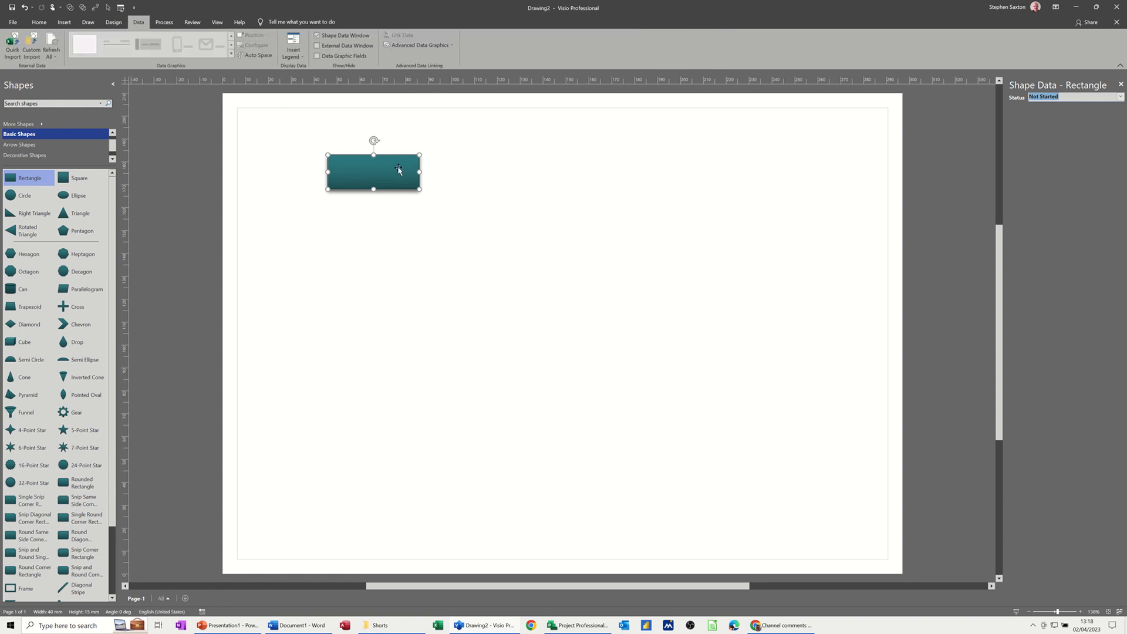
pyautogui.moveTo(386, 169); pyautogui.dragTo(348, 161)
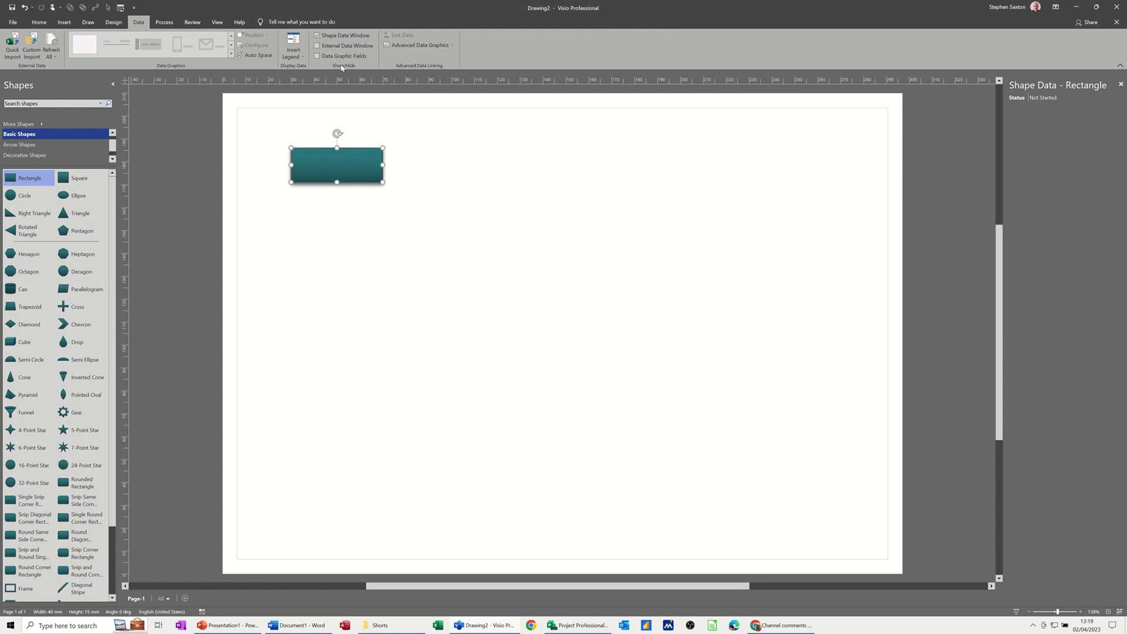
pyautogui.click(422, 46)
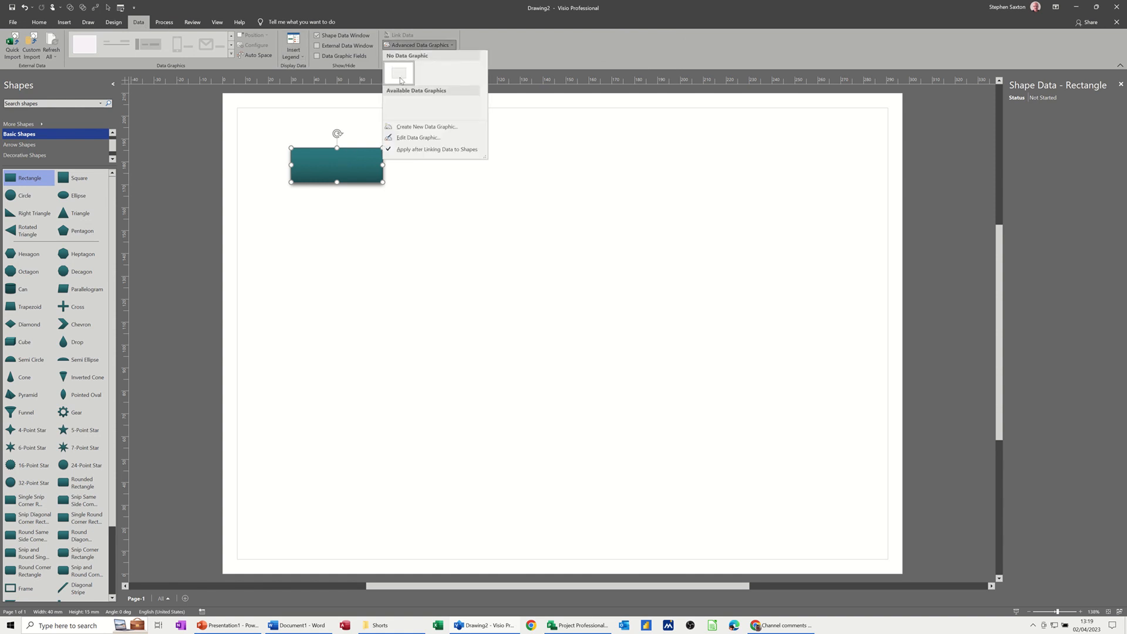
pyautogui.click(422, 128)
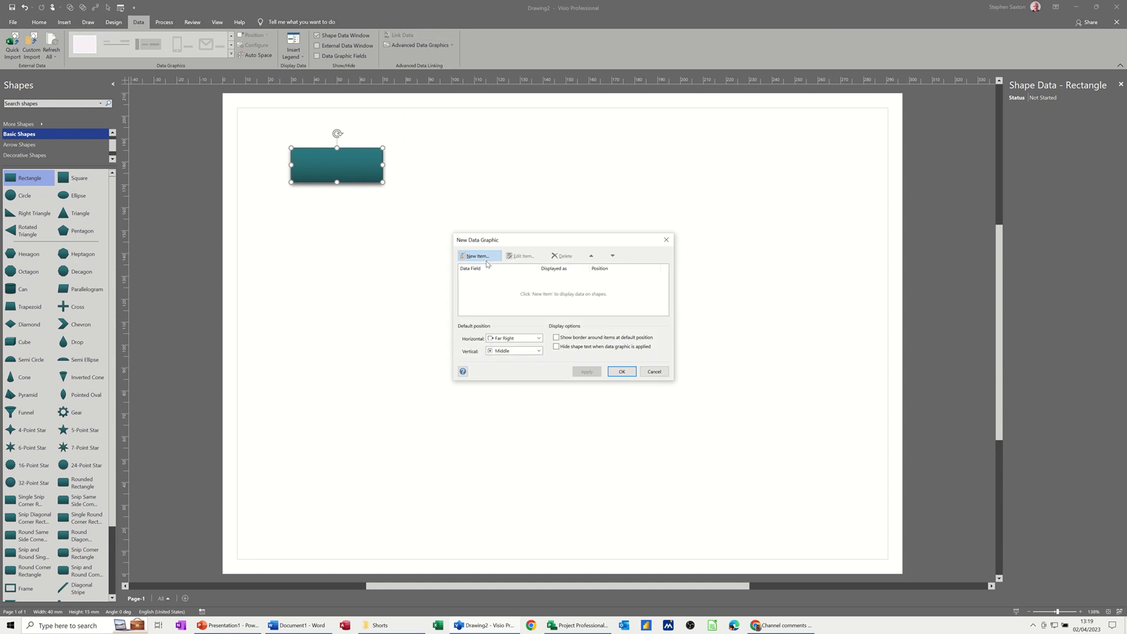
pyautogui.click(476, 256)
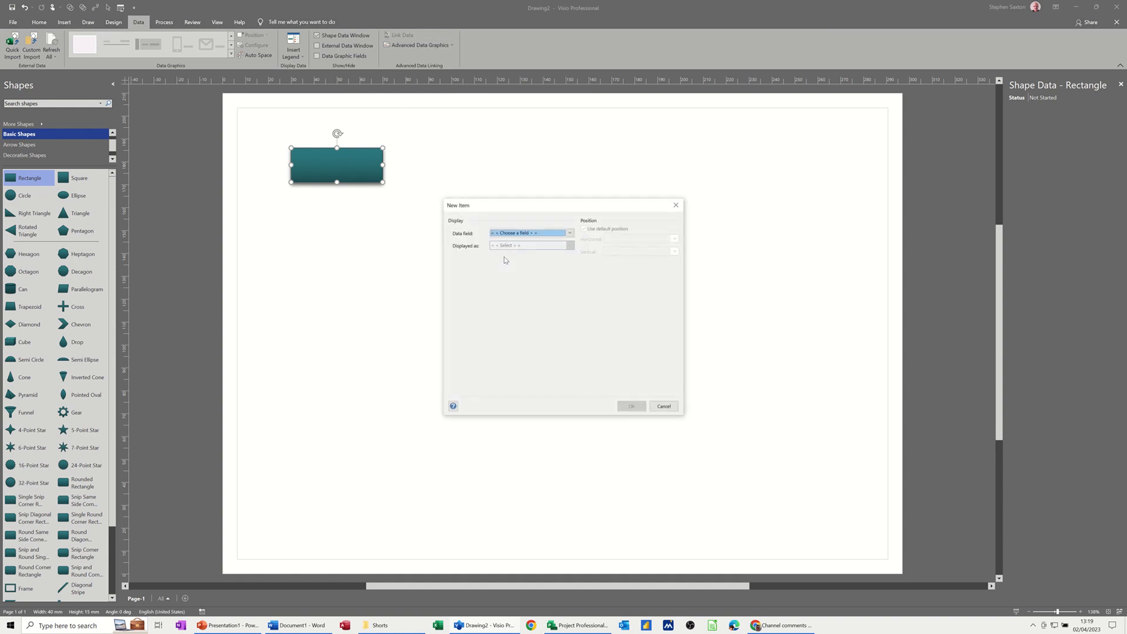
pyautogui.click(569, 234)
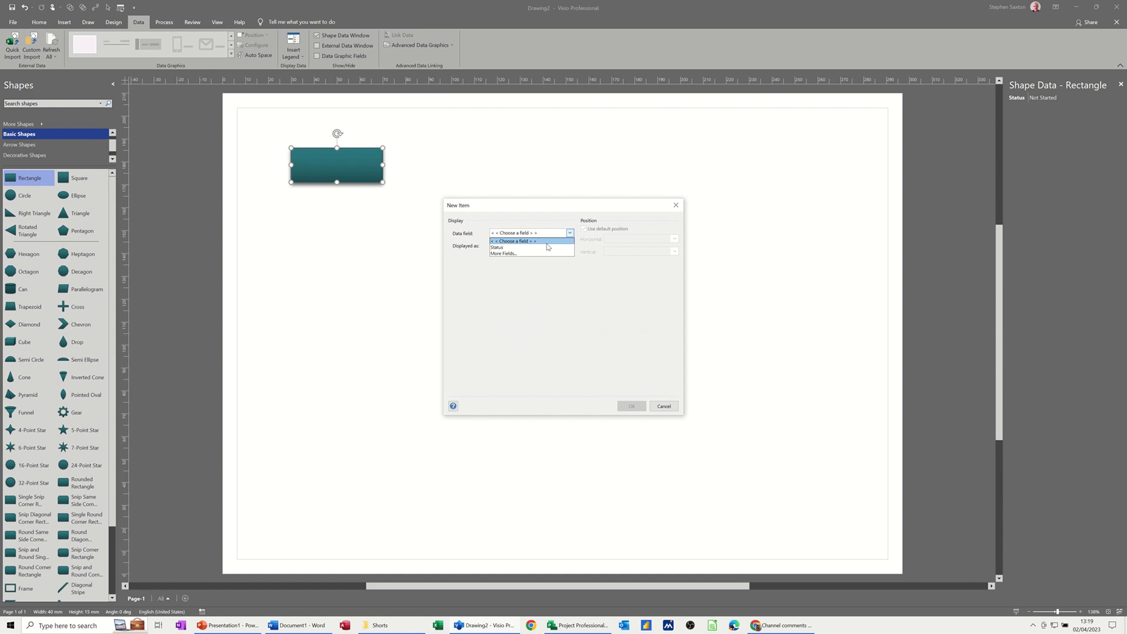
pyautogui.click(544, 248)
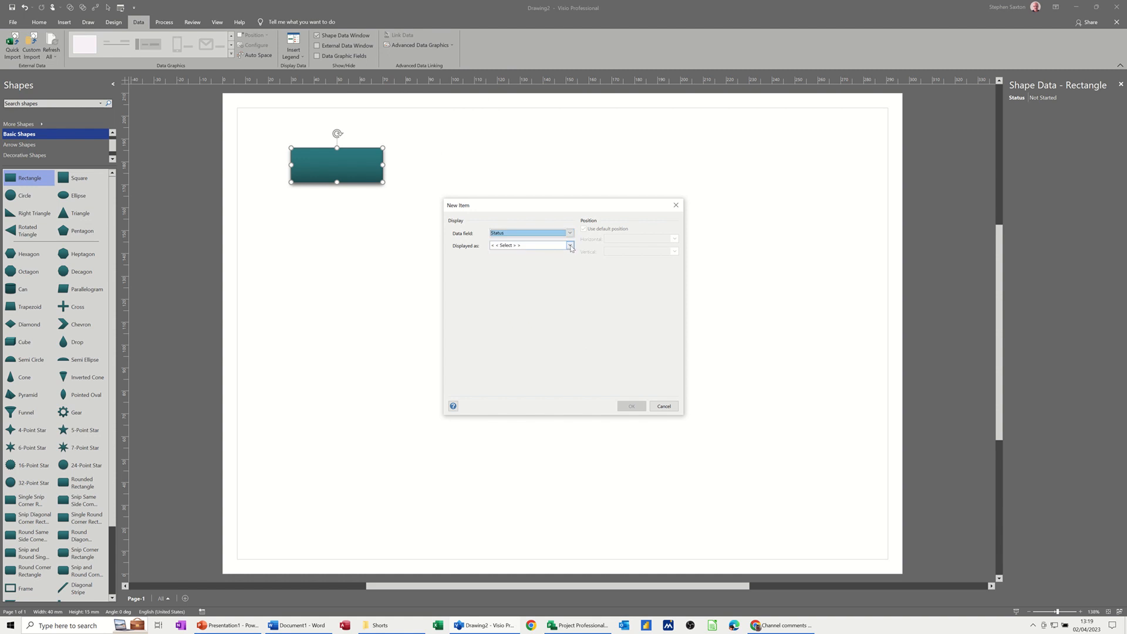
pyautogui.click(569, 246)
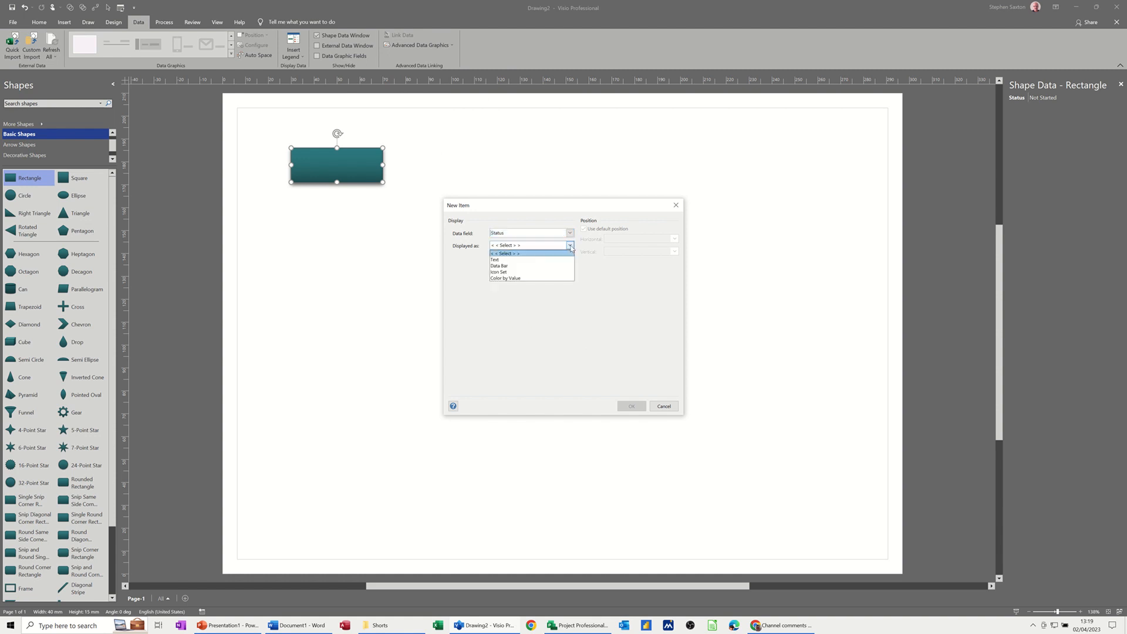
pyautogui.click(515, 272)
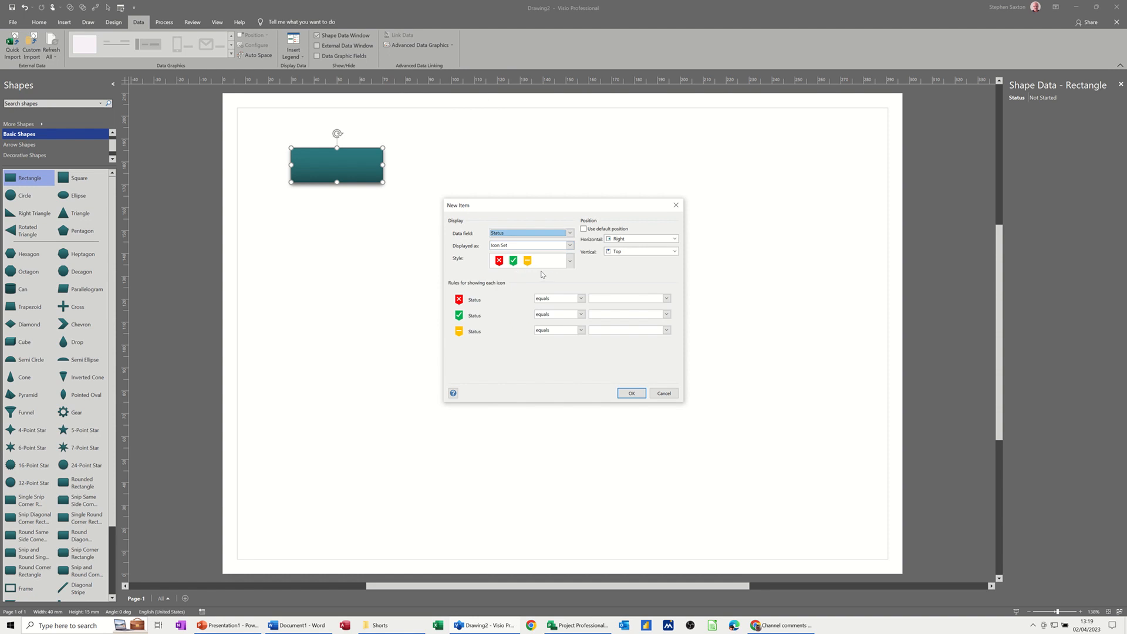
pyautogui.click(570, 264)
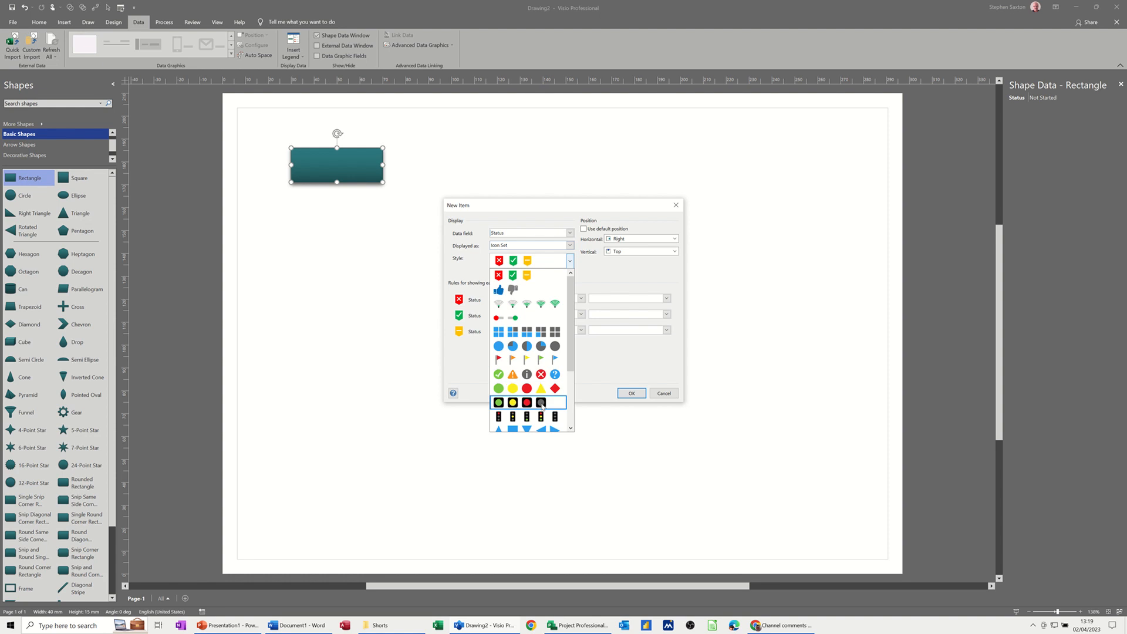
pyautogui.scroll(-2, 534, 402)
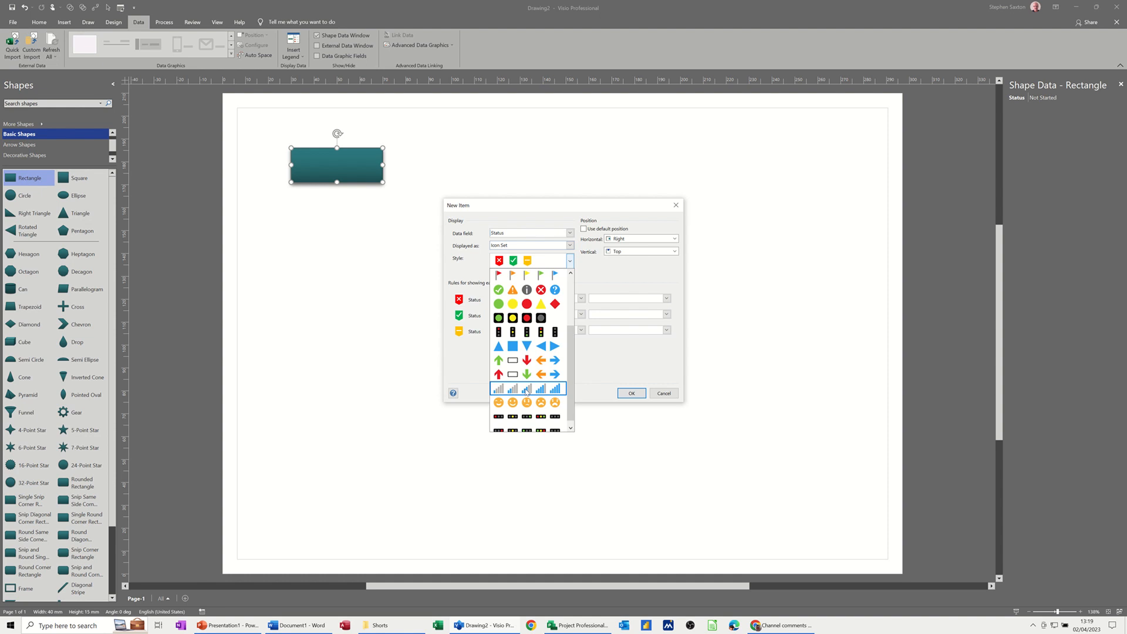
pyautogui.click(527, 391)
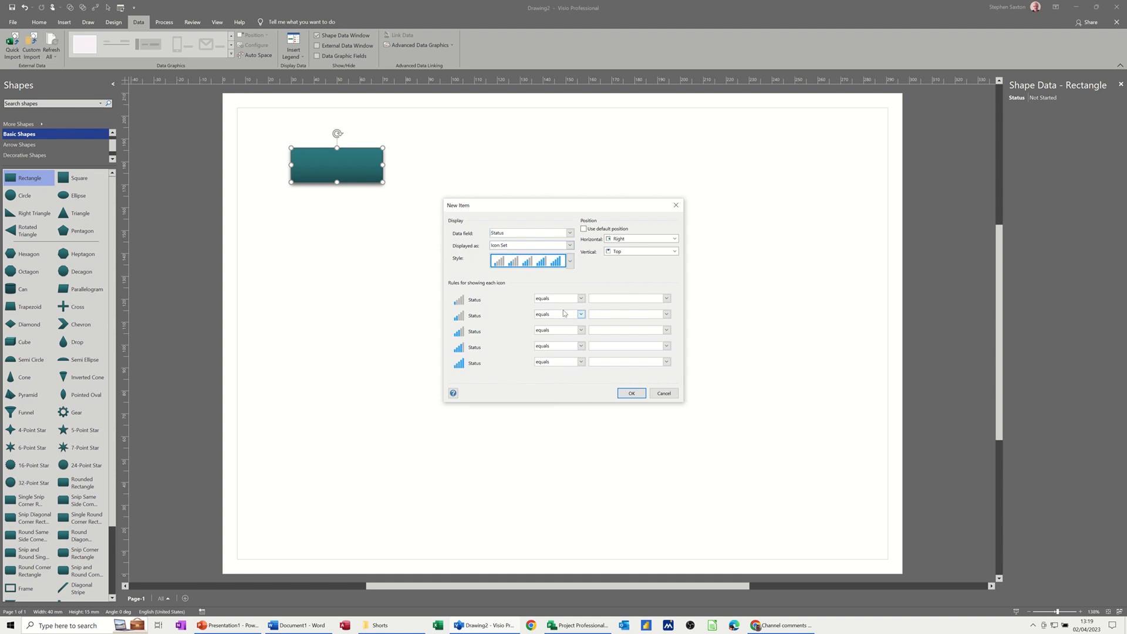
pyautogui.click(666, 299)
pyautogui.click(667, 299)
pyautogui.click(662, 394)
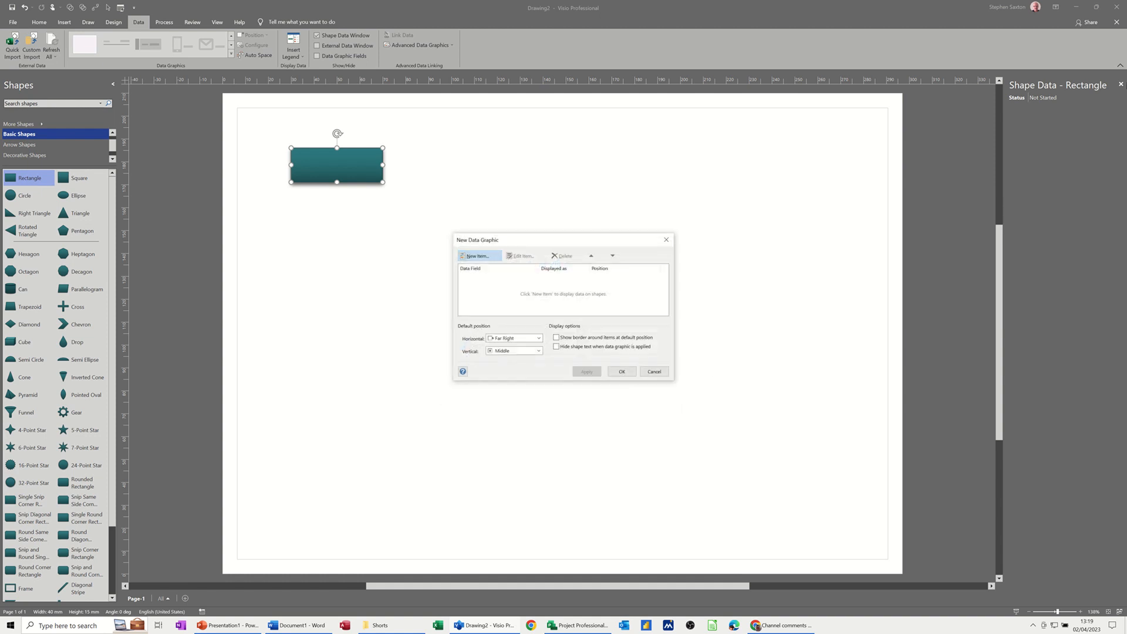
pyautogui.click(651, 374)
# - Review the list of values offered by the rectangle's Status field
pyautogui.click(1060, 100)
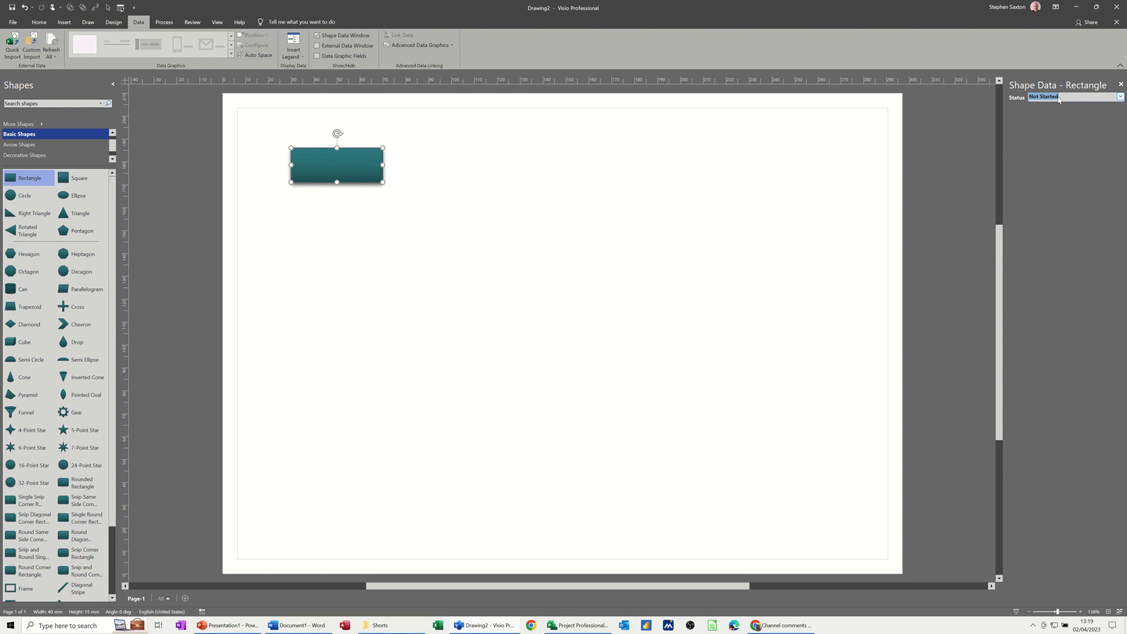
pyautogui.click(1121, 97)
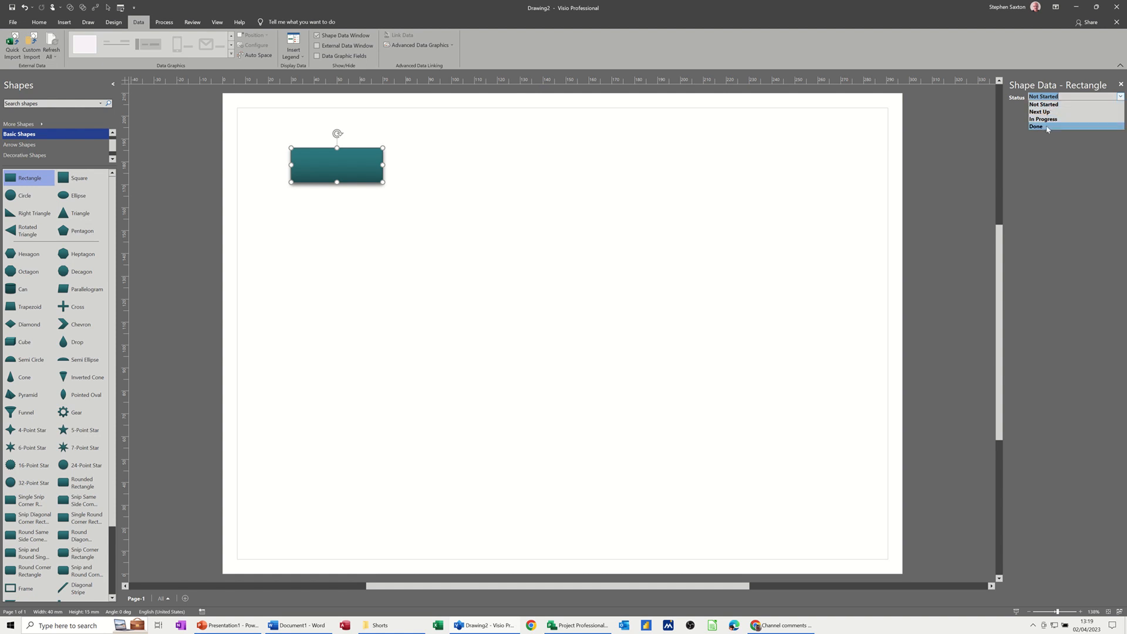
pyautogui.click(424, 47)
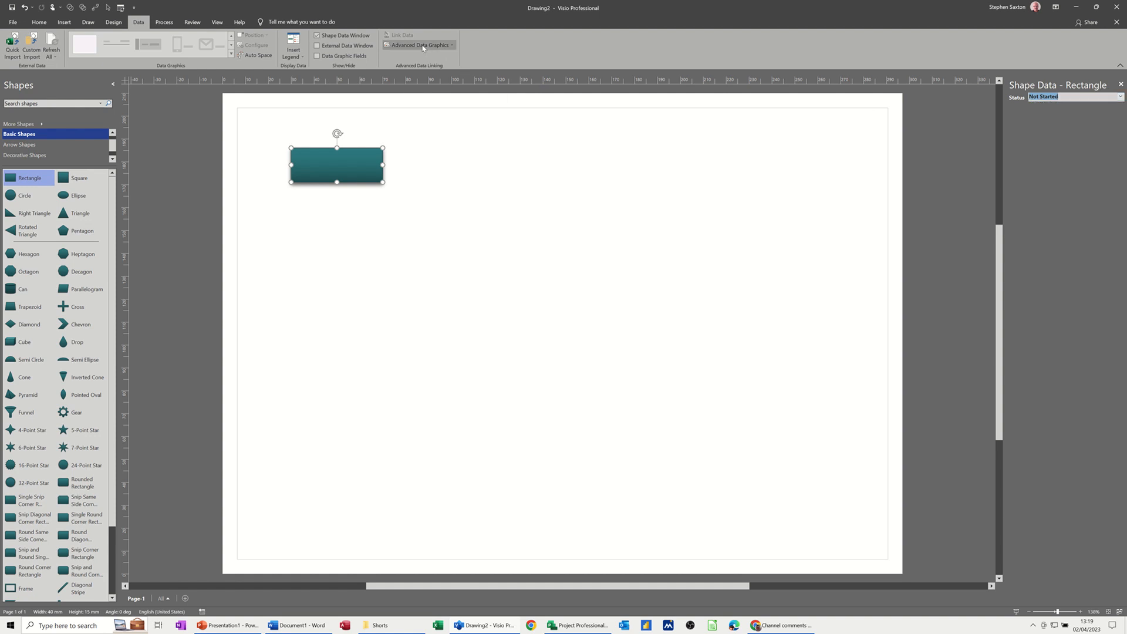
# - Create a new data graphic with an item that displays the Status field as an Icon Set
pyautogui.click(423, 47)
pyautogui.click(405, 49)
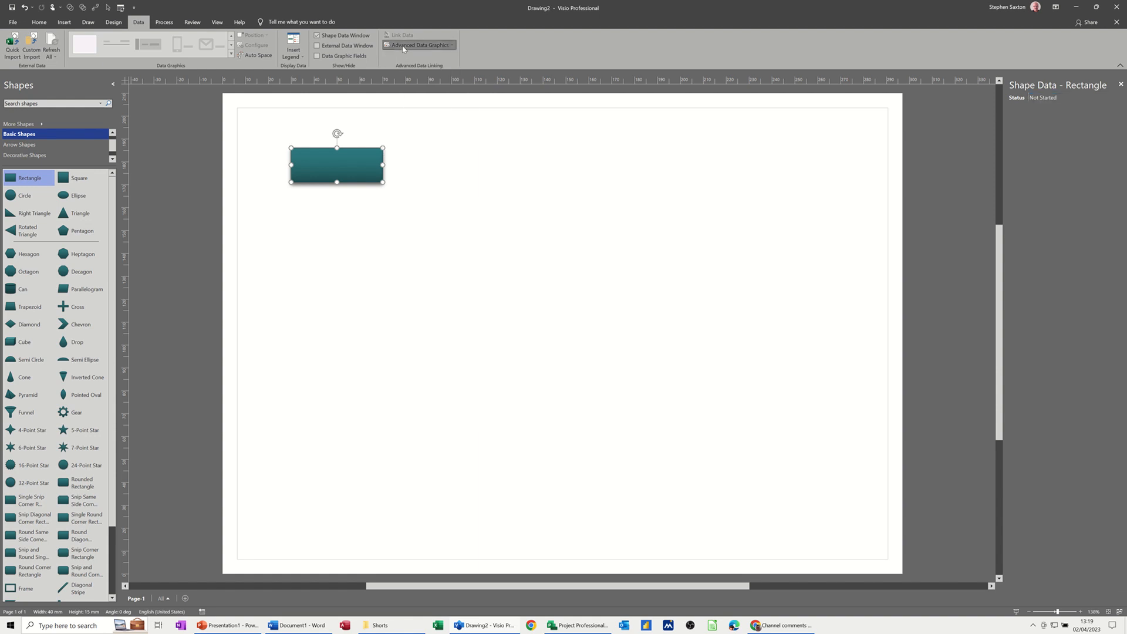
pyautogui.click(404, 50)
pyautogui.click(419, 127)
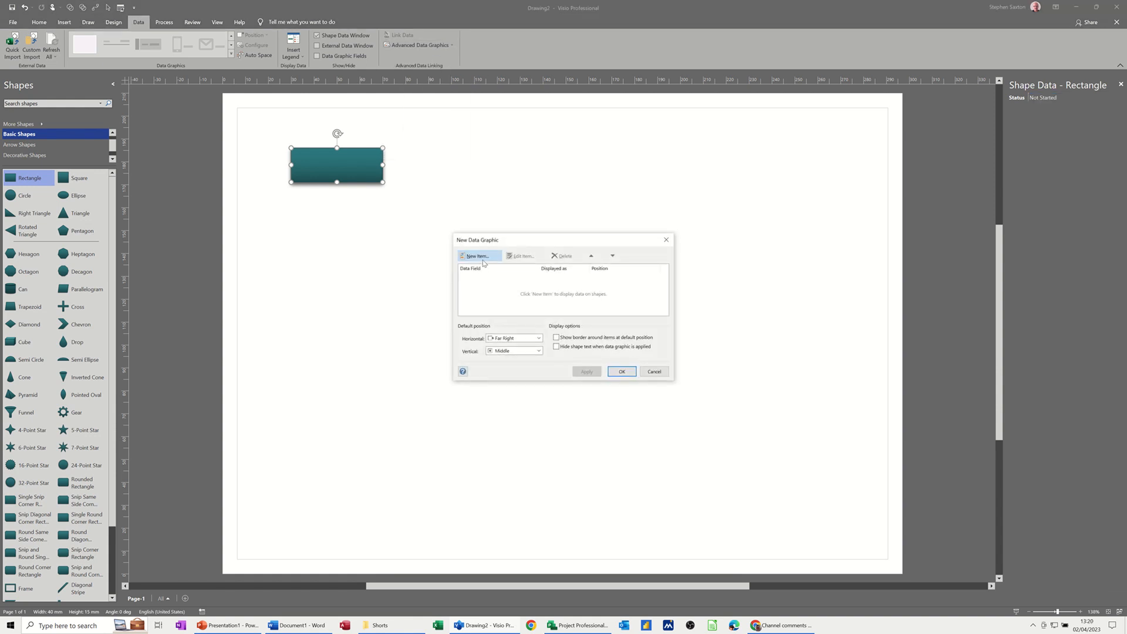
pyautogui.click(482, 259)
pyautogui.click(536, 235)
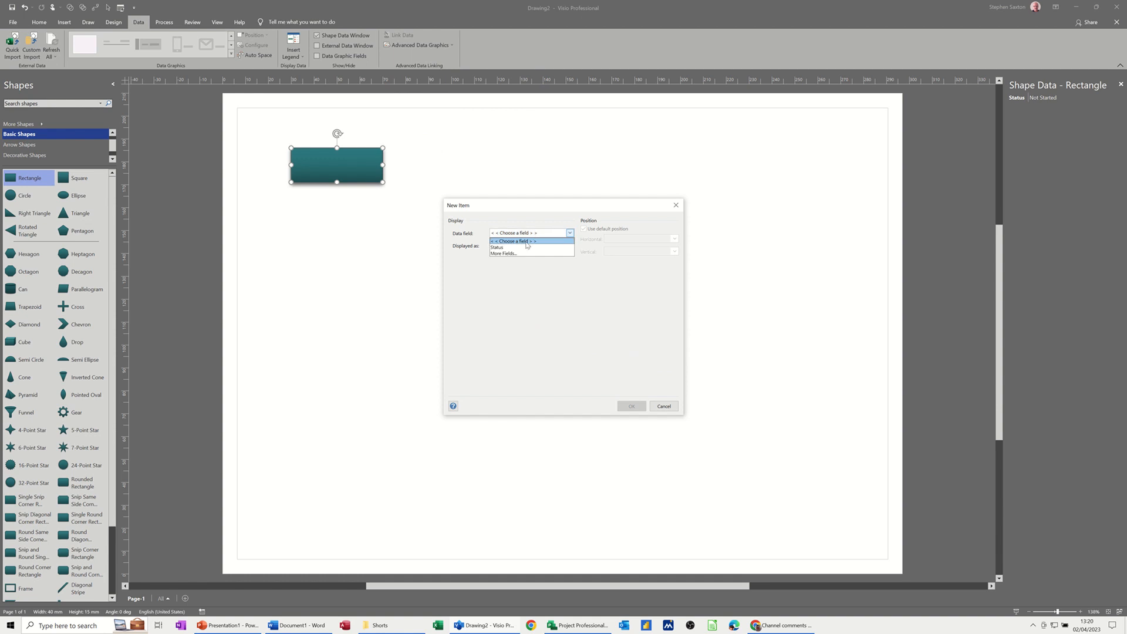
pyautogui.click(503, 247)
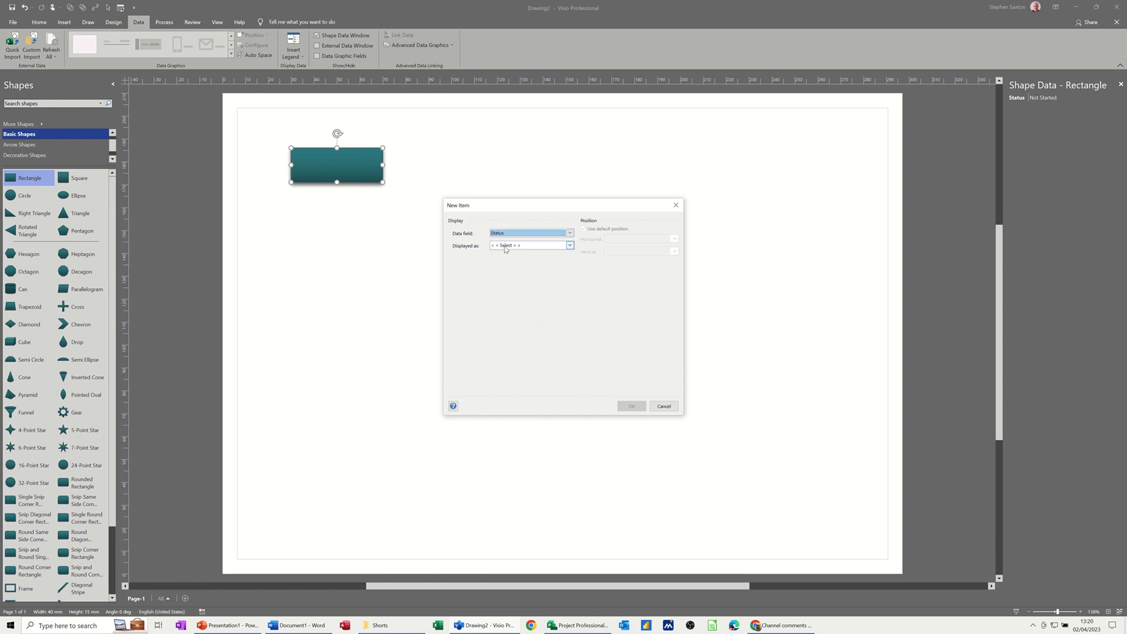
pyautogui.click(569, 245)
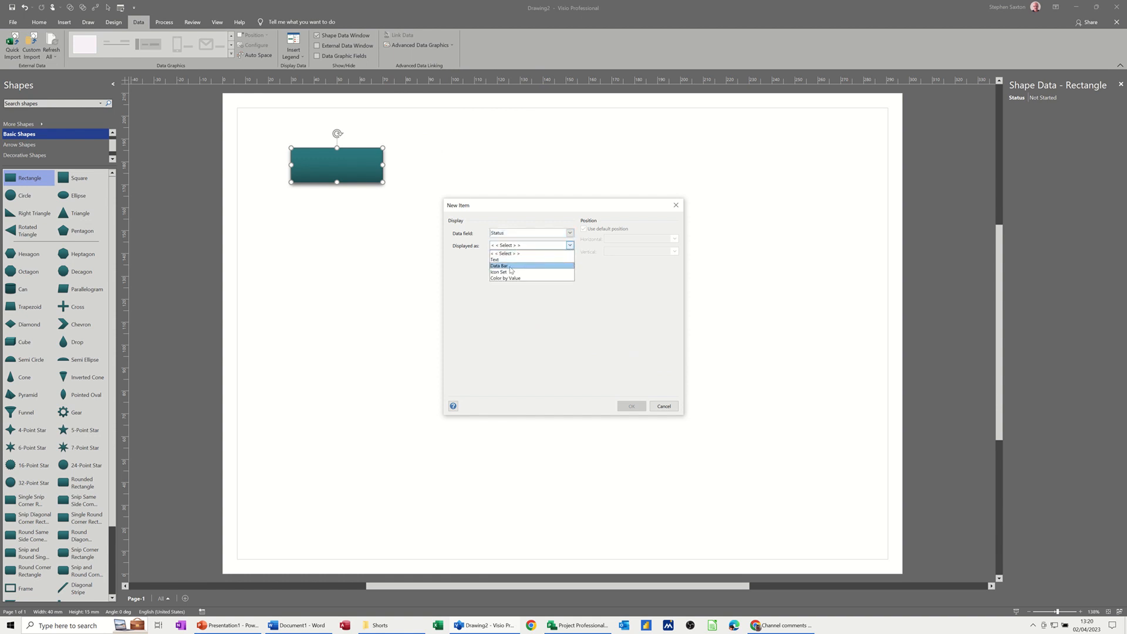
pyautogui.click(528, 273)
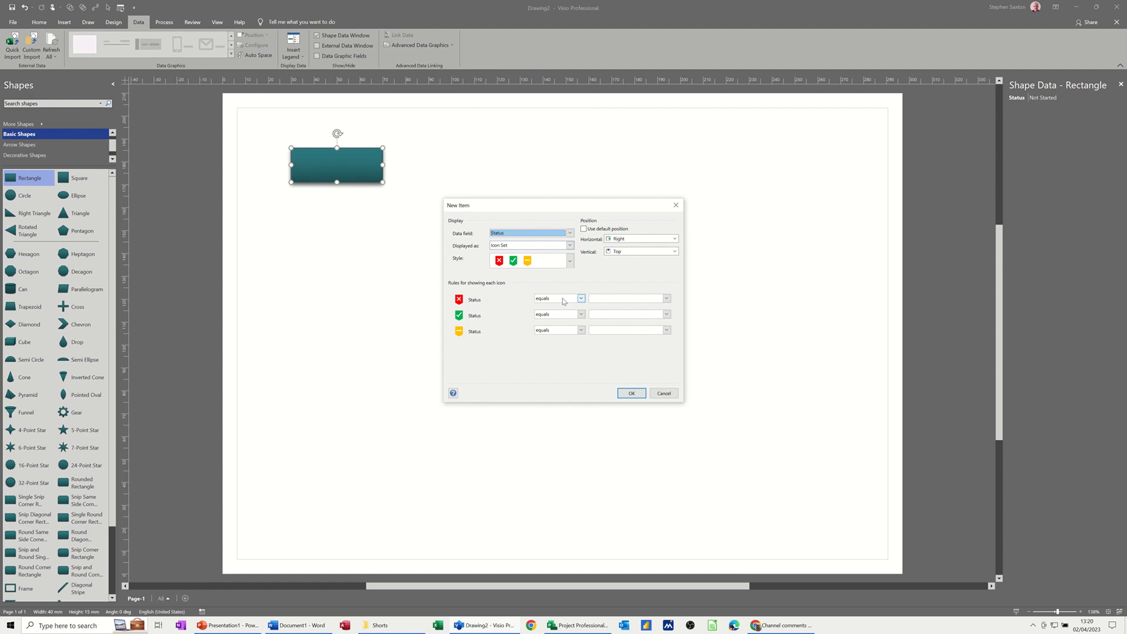
# - Choose the icon style with green, yellow, red and grey lights on black squares for the Status item
pyautogui.click(569, 260)
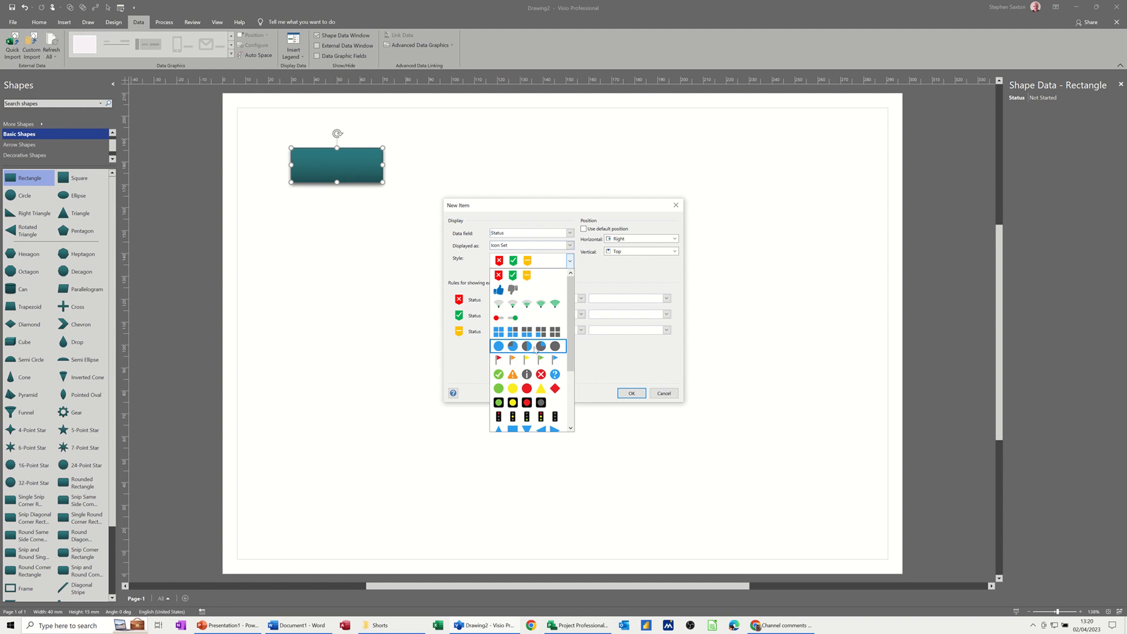
pyautogui.scroll(-1, 572, 319)
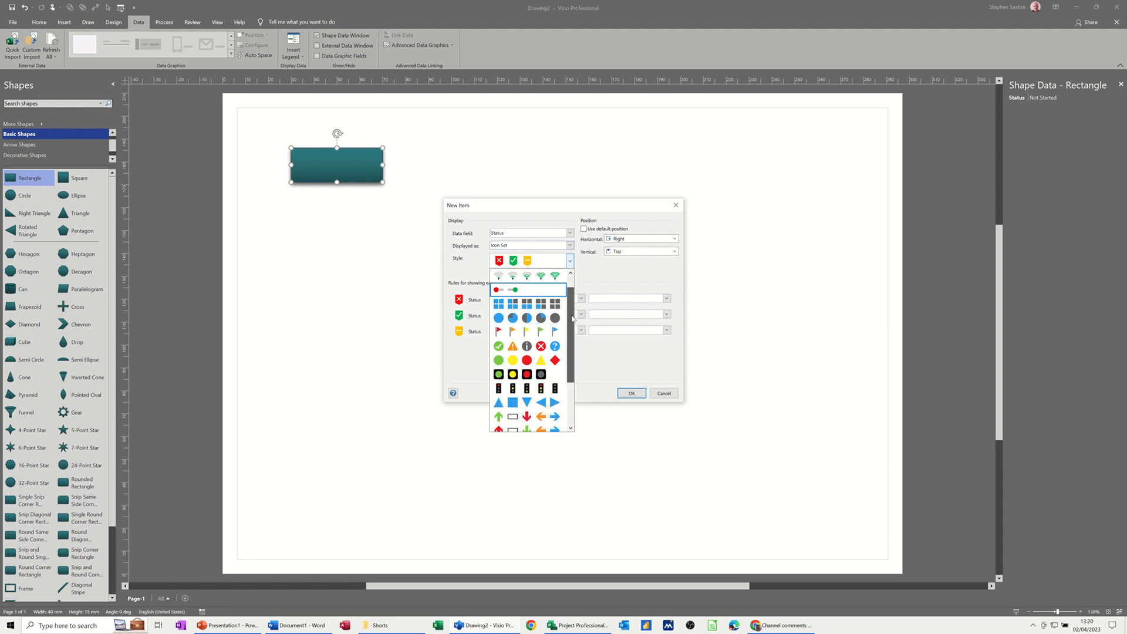
pyautogui.moveTo(572, 316); pyautogui.dragTo(562, 360)
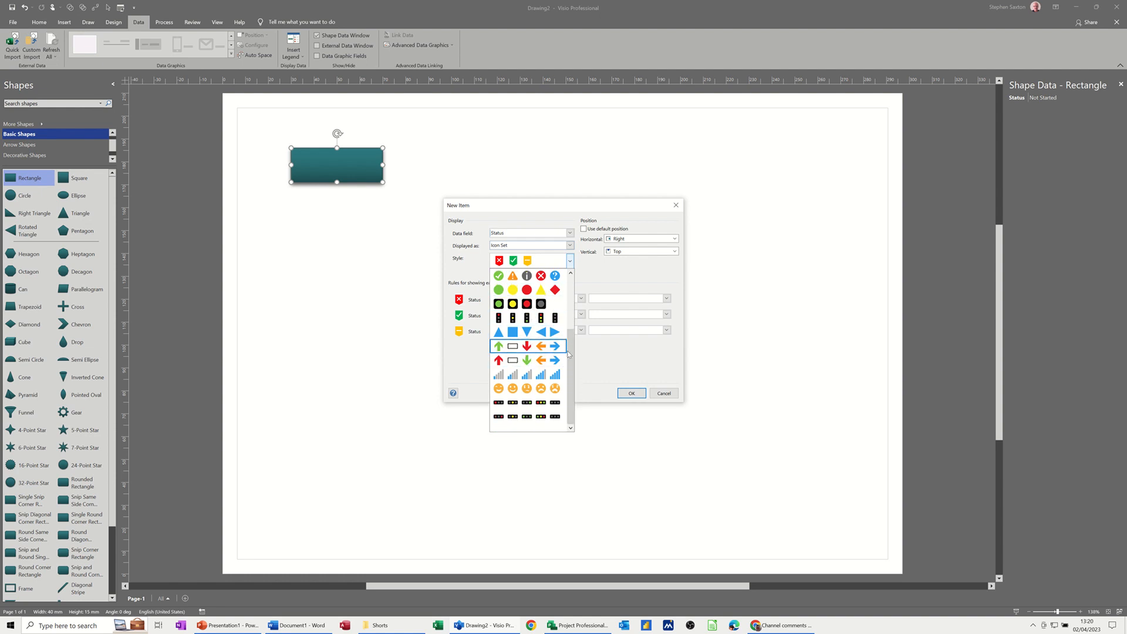
pyautogui.moveTo(567, 351); pyautogui.dragTo(565, 336)
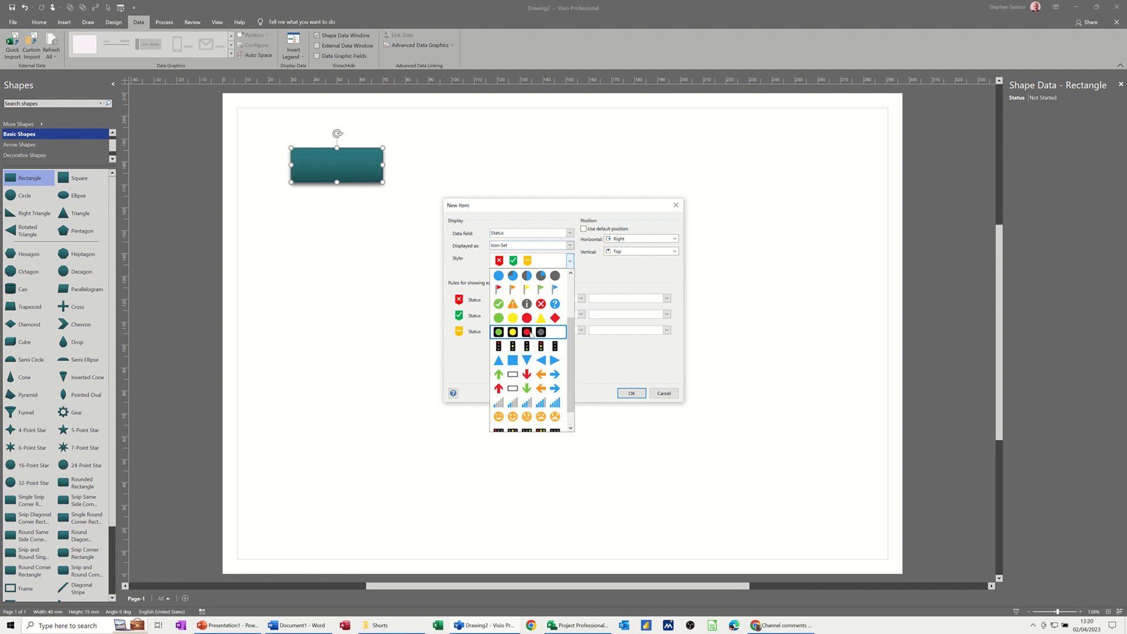
pyautogui.click(531, 335)
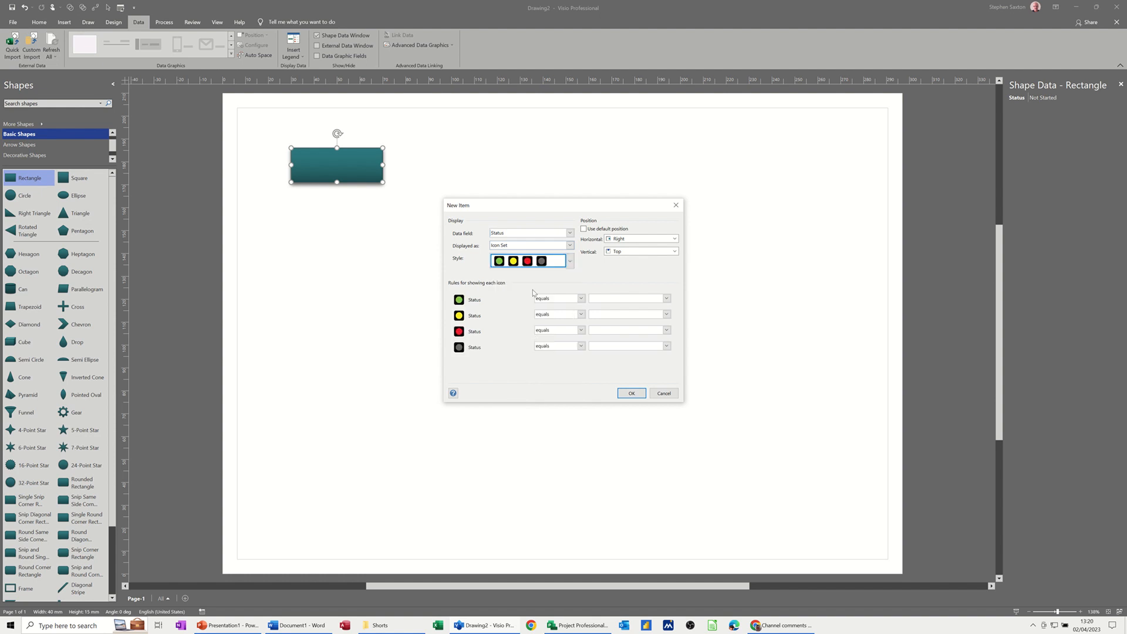
# - Assign green to Done, yellow to In Progress, red to Next Up and grey to Not Started, and apply the data graphic to the rectangle
pyautogui.click(594, 298)
pyautogui.press('BackSpace')
pyautogui.press('BackSpace')
pyautogui.press('BackSpace')
pyautogui.press('BackSpace')
pyautogui.write('ne')
pyautogui.click(603, 329)
pyautogui.write('N')
pyautogui.click(599, 347)
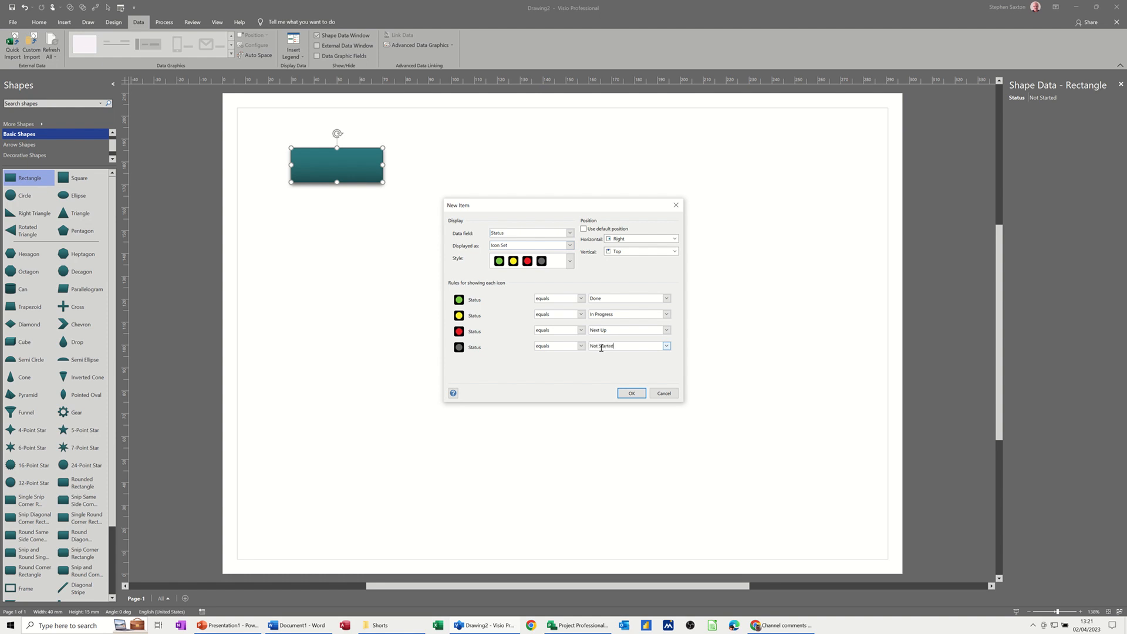
pyautogui.click(626, 399)
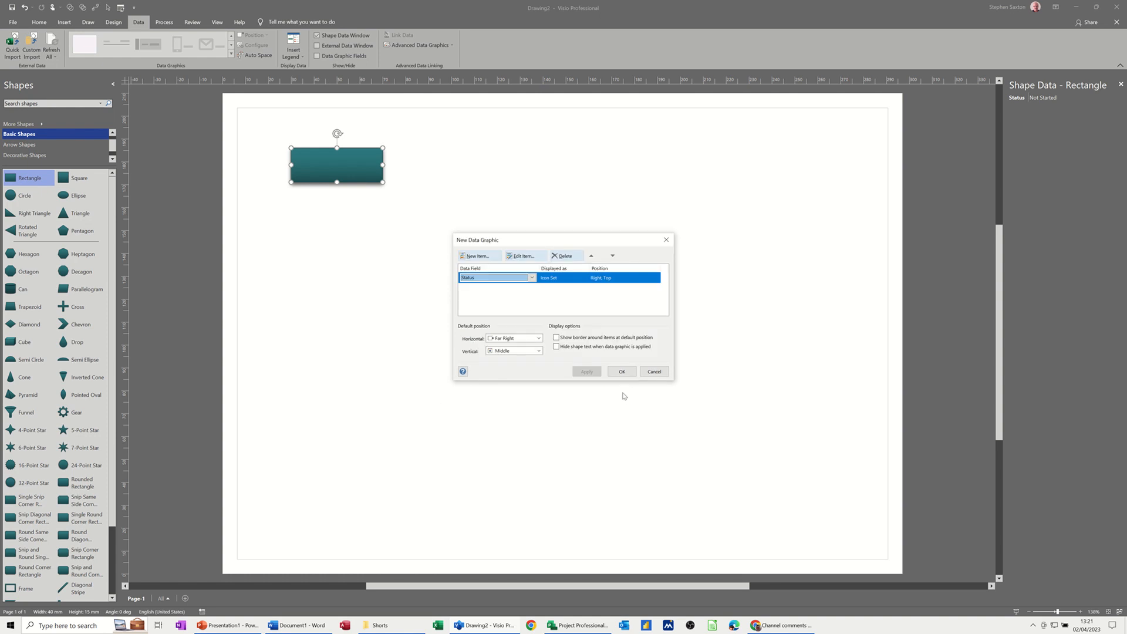
pyautogui.click(623, 373)
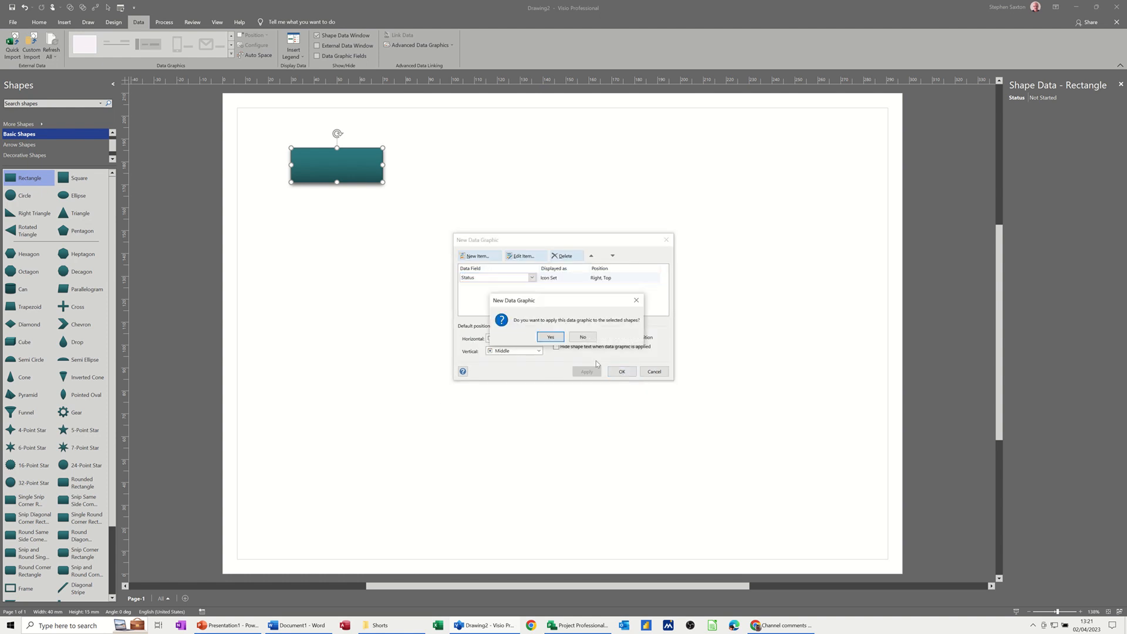
pyautogui.click(552, 333)
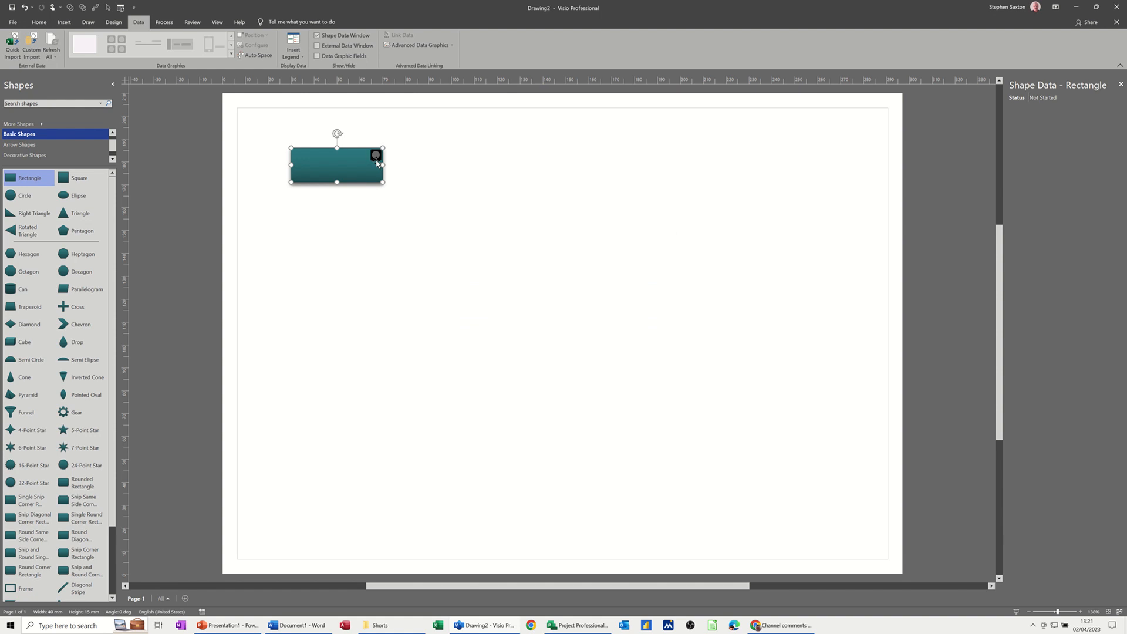
# - Test the status icon by switching the rectangle's Status to Next Up, In Progress and finally Done
pyautogui.click(1080, 98)
pyautogui.click(1119, 96)
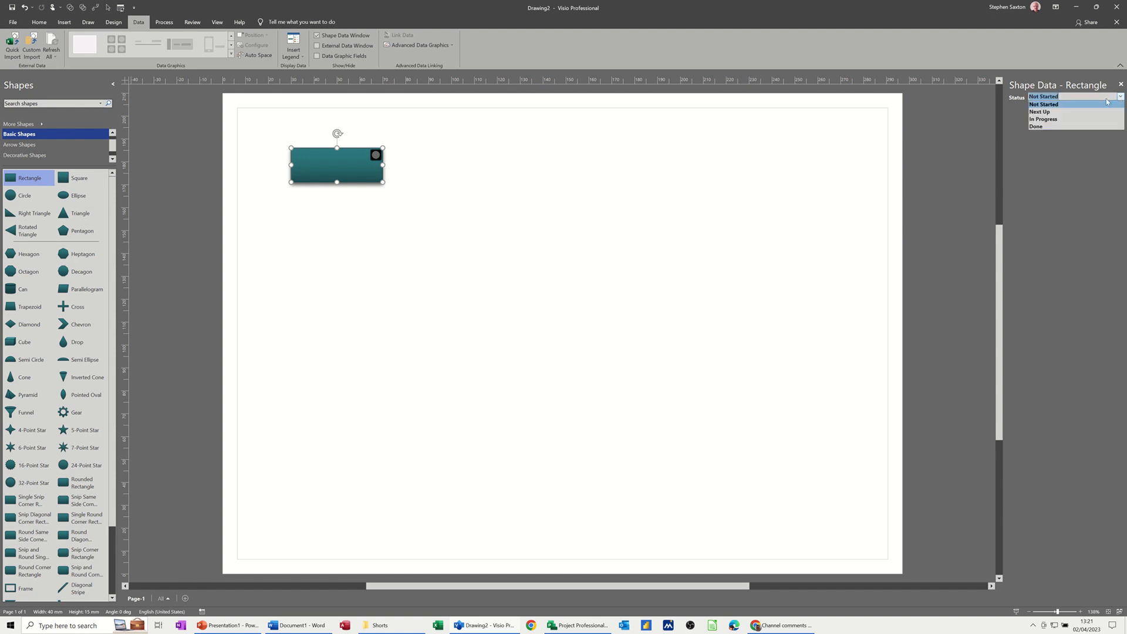
pyautogui.click(1094, 112)
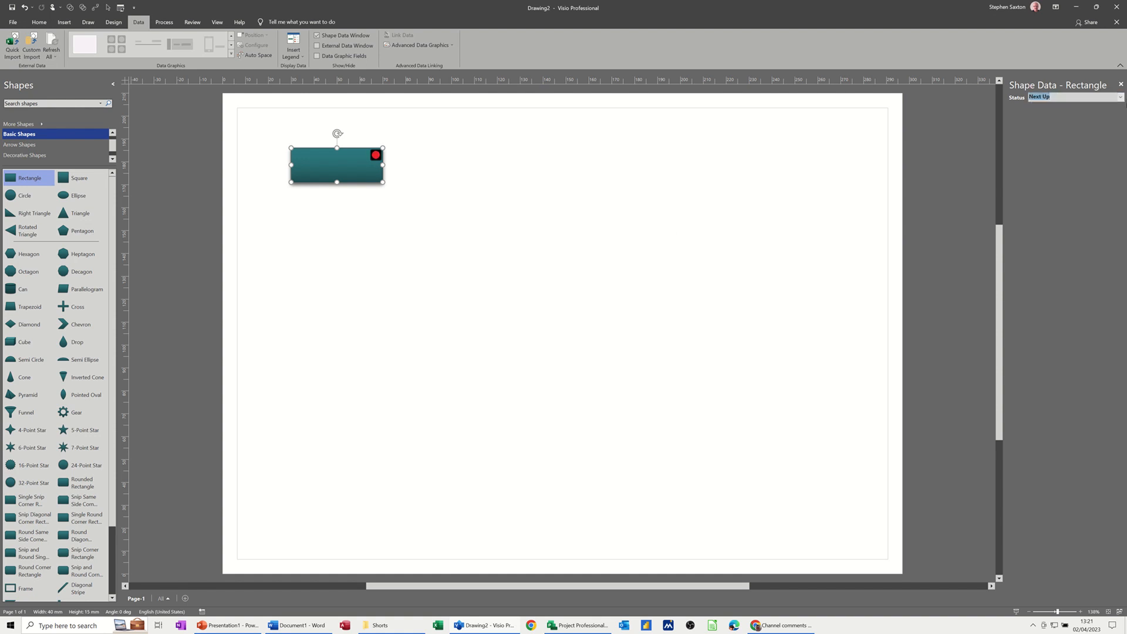
pyautogui.click(1120, 97)
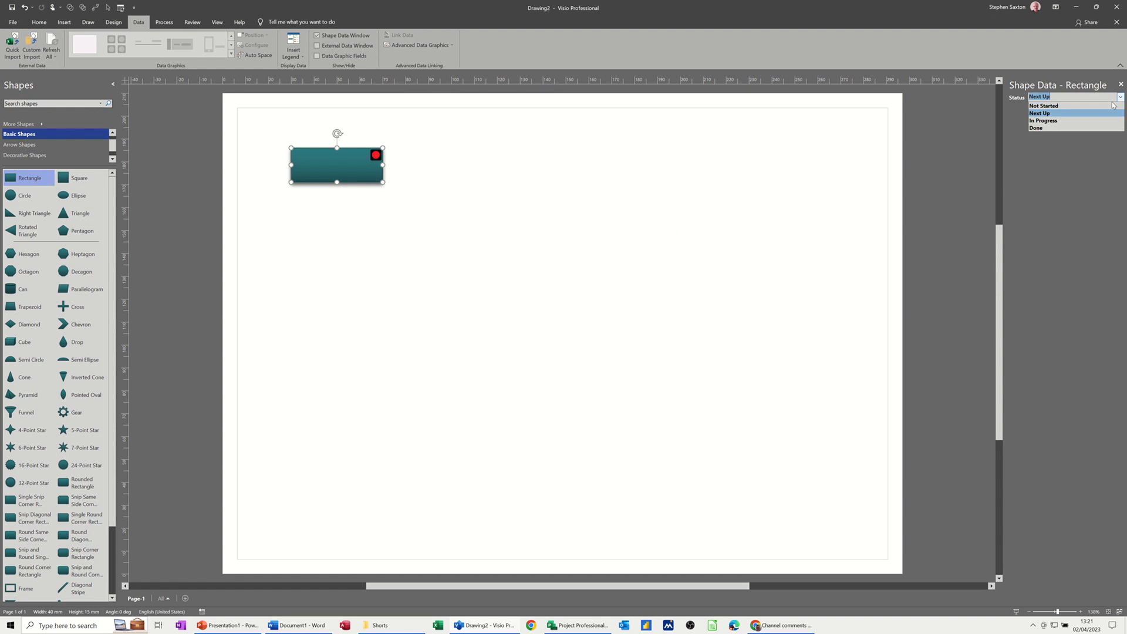
pyautogui.click(1073, 121)
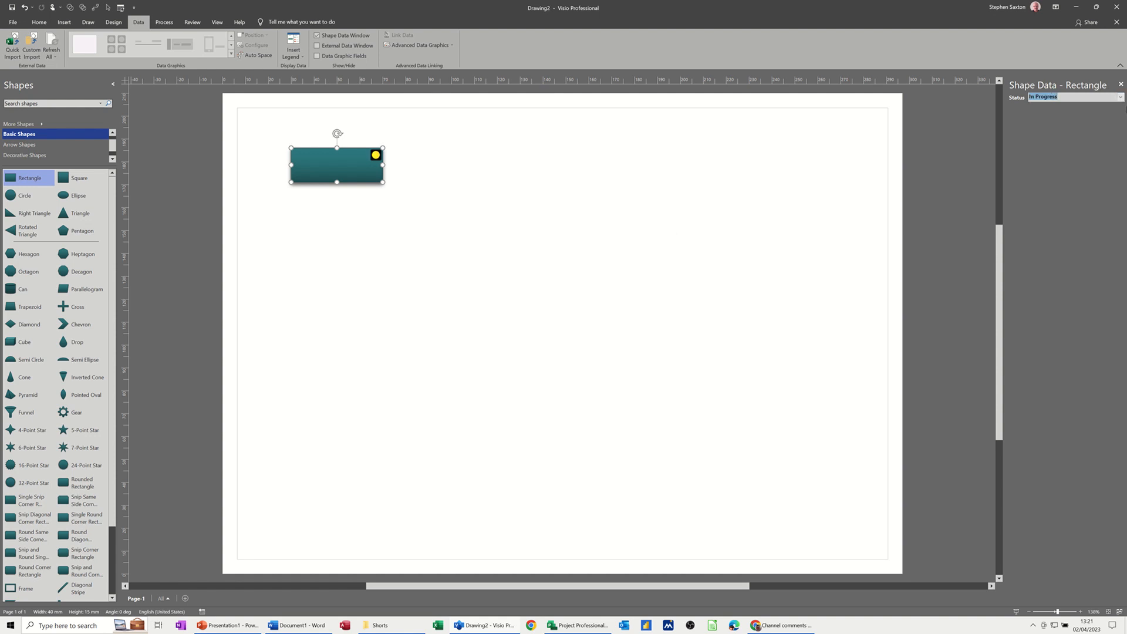
pyautogui.click(1120, 96)
pyautogui.click(1066, 127)
# - Move the status rectangle down the page and add a plain rectangle labelled Not Started directly above it
pyautogui.moveTo(349, 163); pyautogui.dragTo(346, 186)
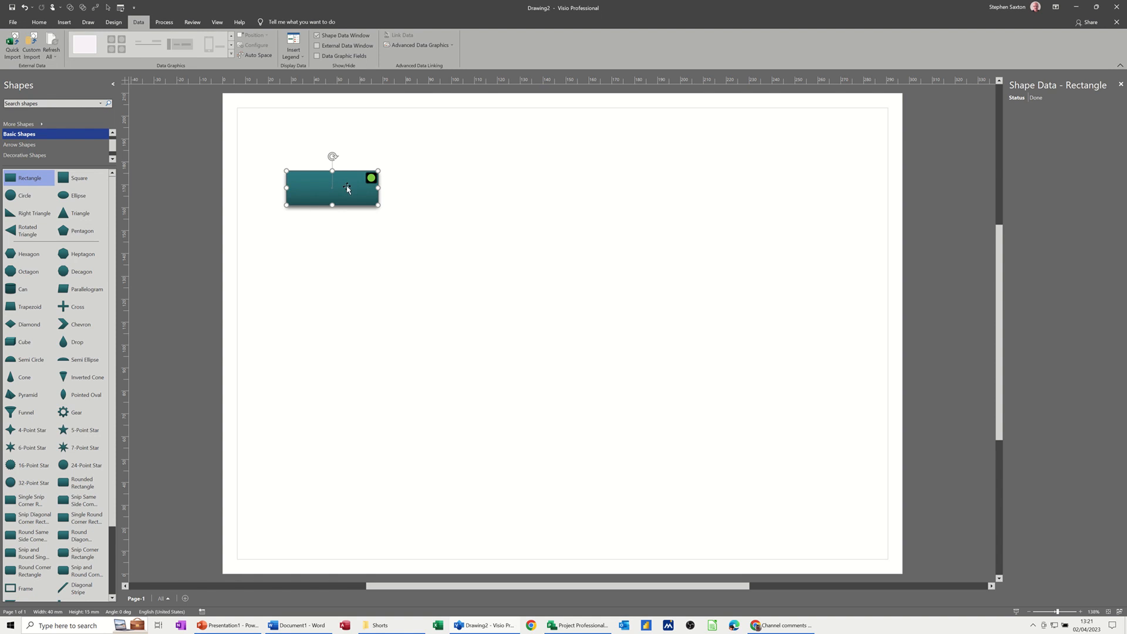
pyautogui.moveTo(369, 190); pyautogui.dragTo(353, 212)
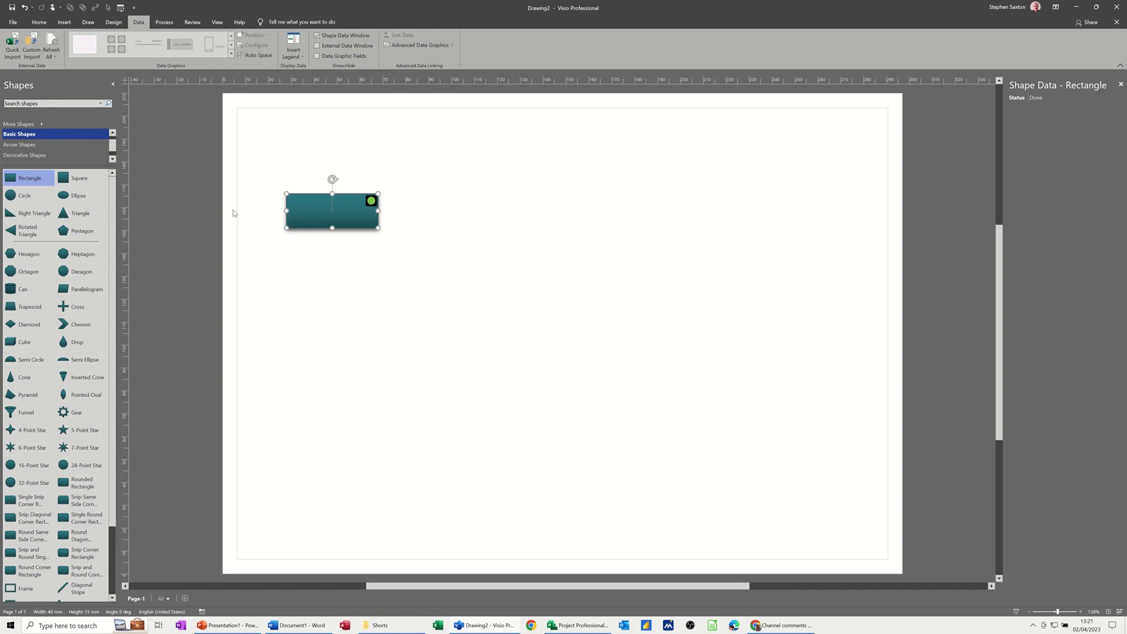
pyautogui.moveTo(20, 181); pyautogui.dragTo(345, 159)
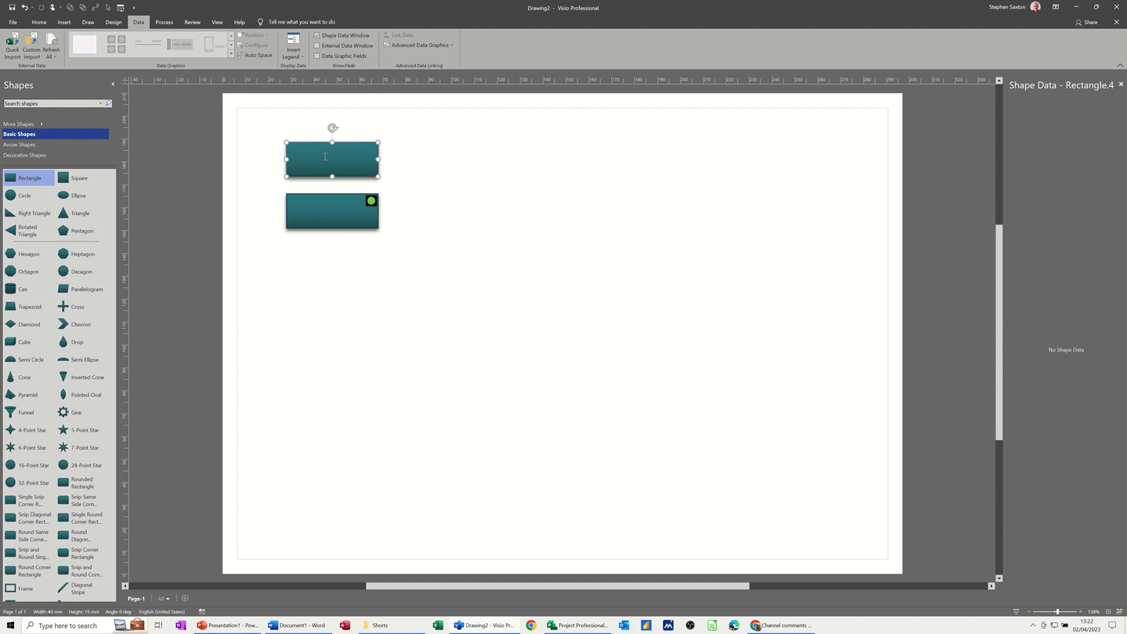
pyautogui.doubleClick(325, 158)
pyautogui.write('Not S')
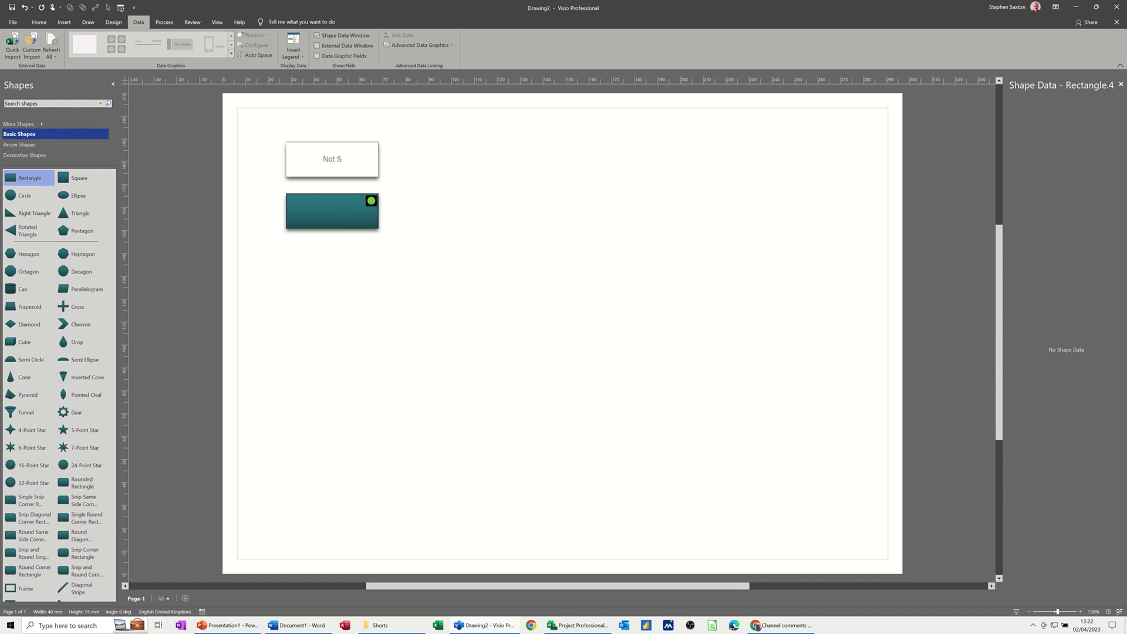
pyautogui.write('tarted')
pyautogui.press('Escape')
# - Copy the Not Started heading three times across the page and relabel the copies Next Up, In Progress and Done
pyautogui.moveTo(367, 168); pyautogui.dragTo(774, 175)
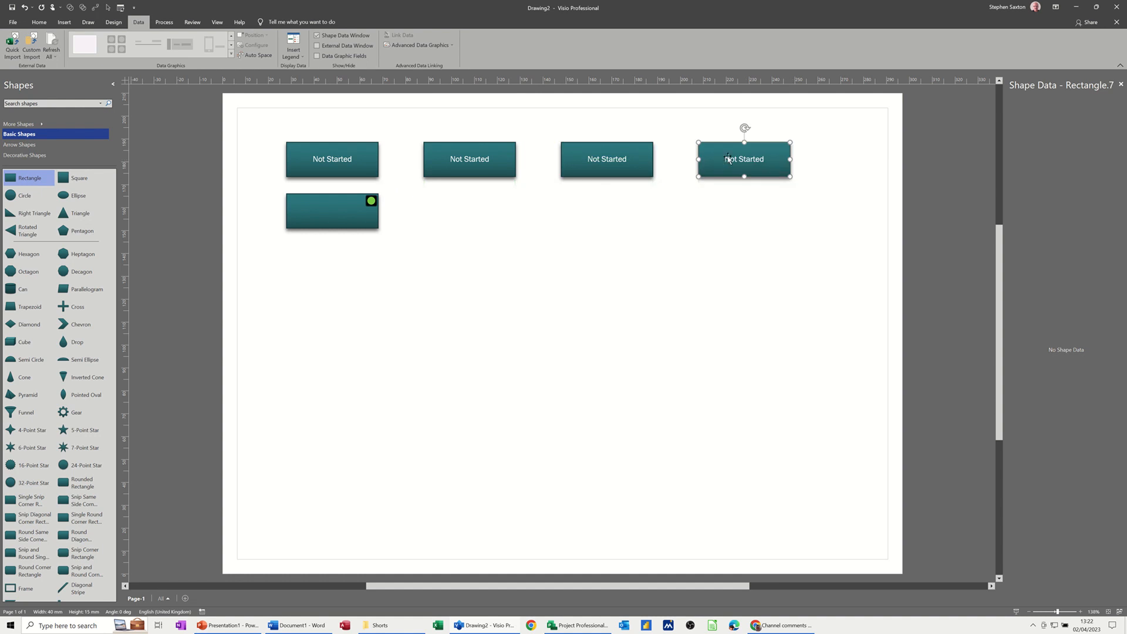
pyautogui.doubleClick(728, 158)
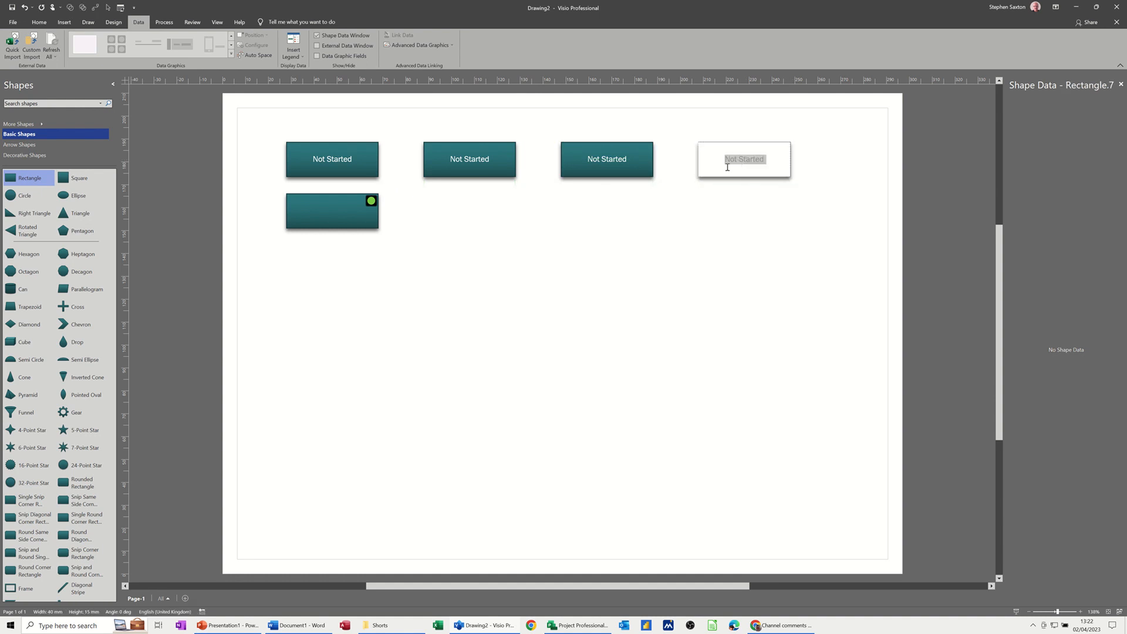
pyautogui.write('Done')
pyautogui.doubleClick(611, 159)
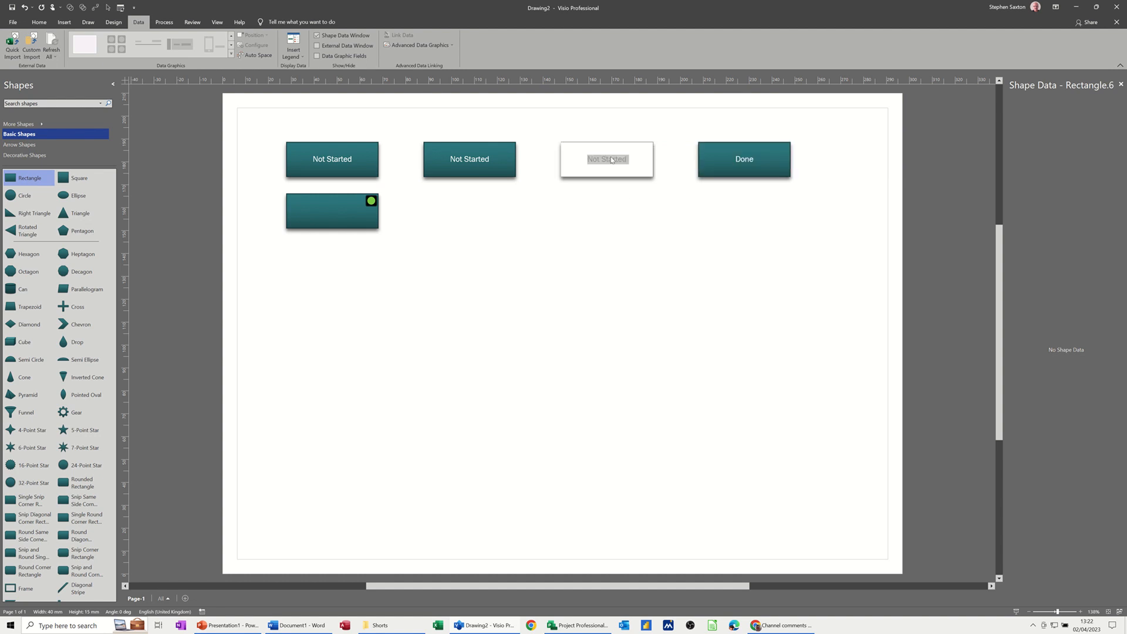
pyautogui.write('In Progress')
pyautogui.doubleClick(480, 160)
pyautogui.write('N')
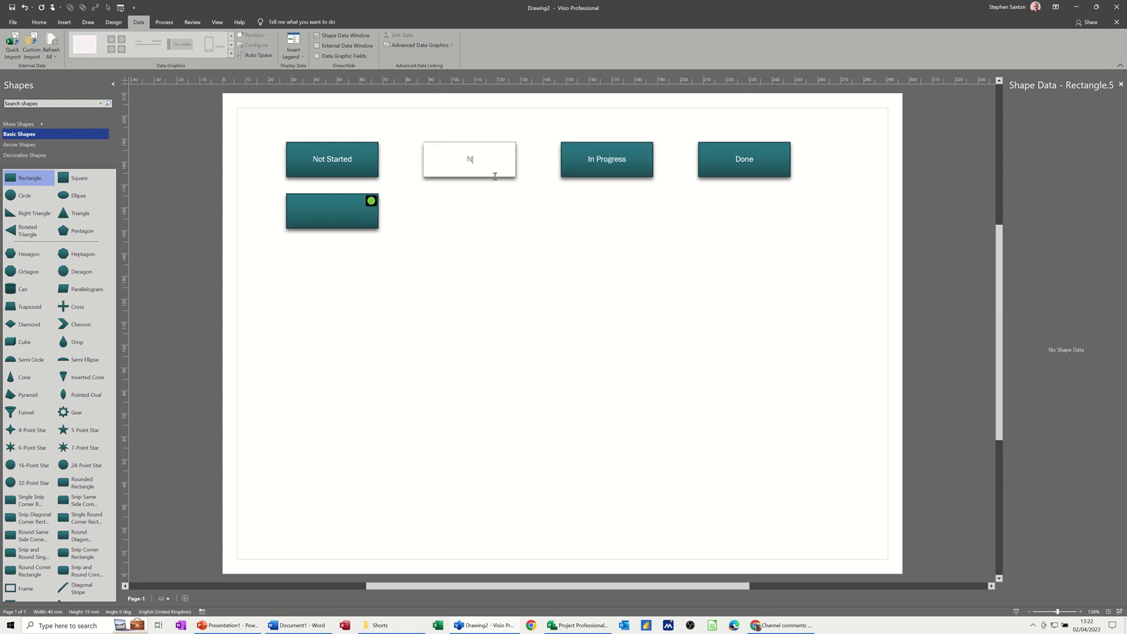
pyautogui.write('ext Up')
pyautogui.click(490, 217)
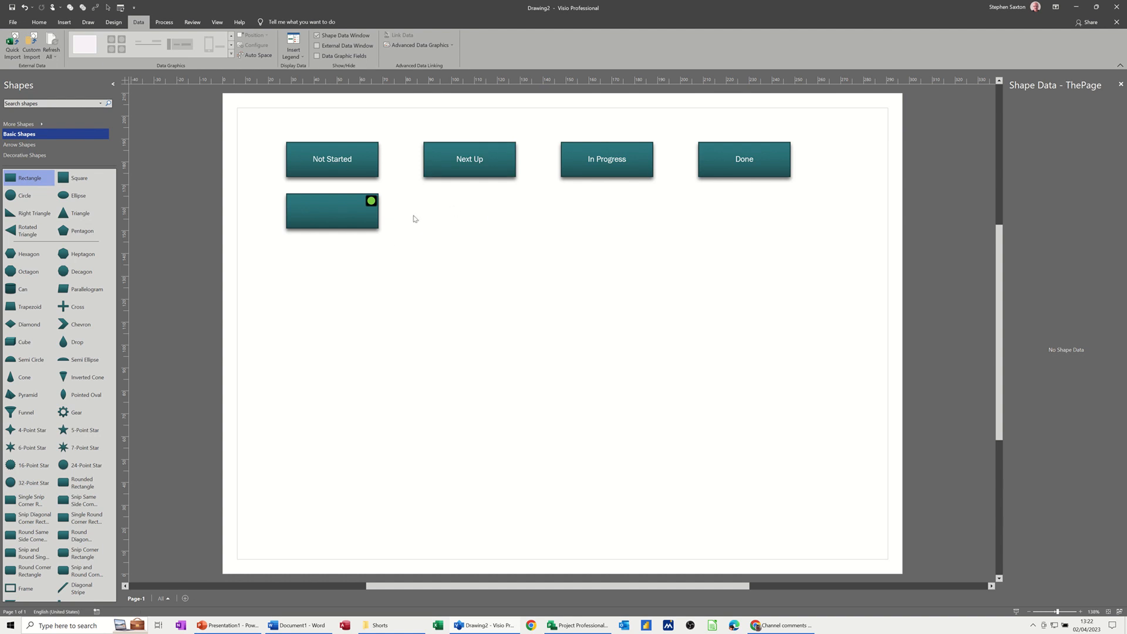
# - Copy the status rectangle once under Next Up, three times under In Progress and once under Done, labelling the Done copy Phase 1 Testing
pyautogui.click(348, 216)
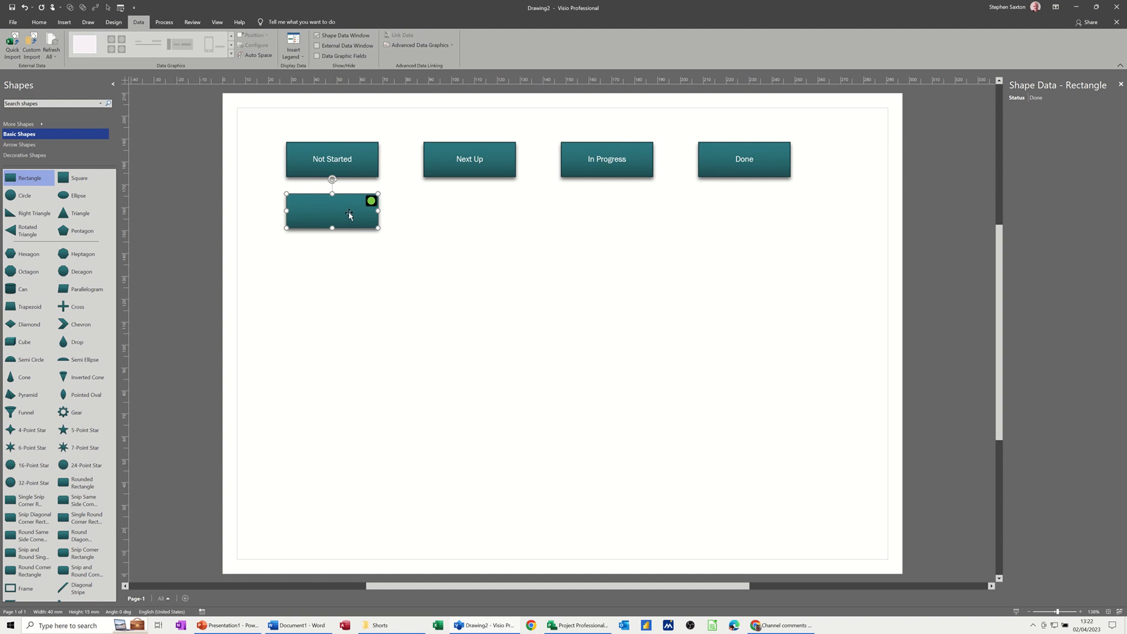
pyautogui.moveTo(351, 214); pyautogui.dragTo(779, 216)
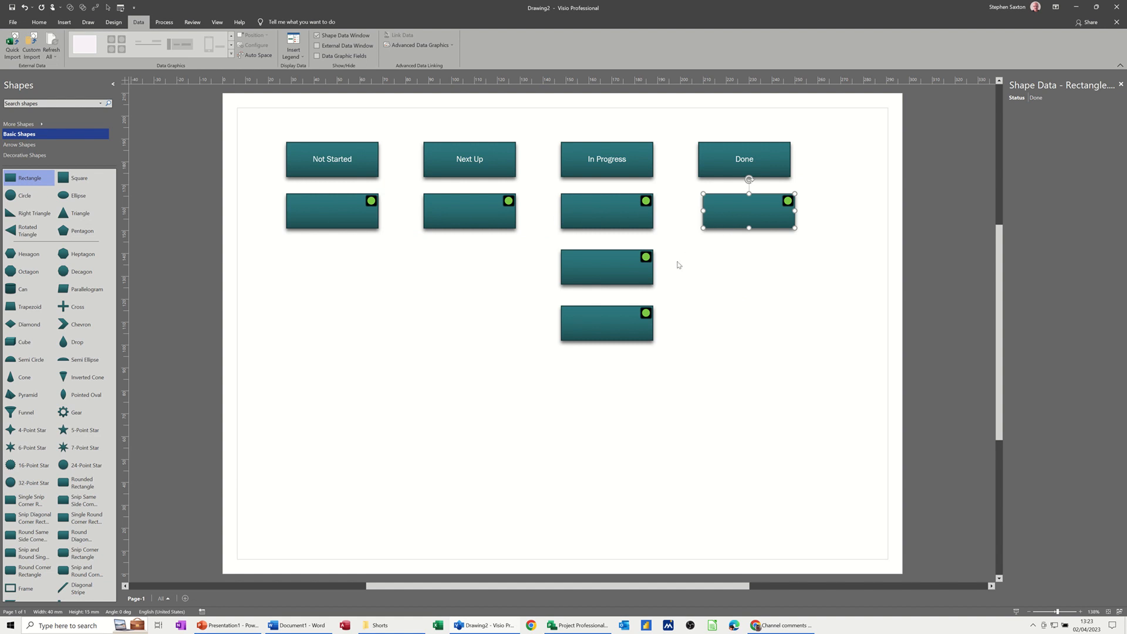
pyautogui.write('Phase')
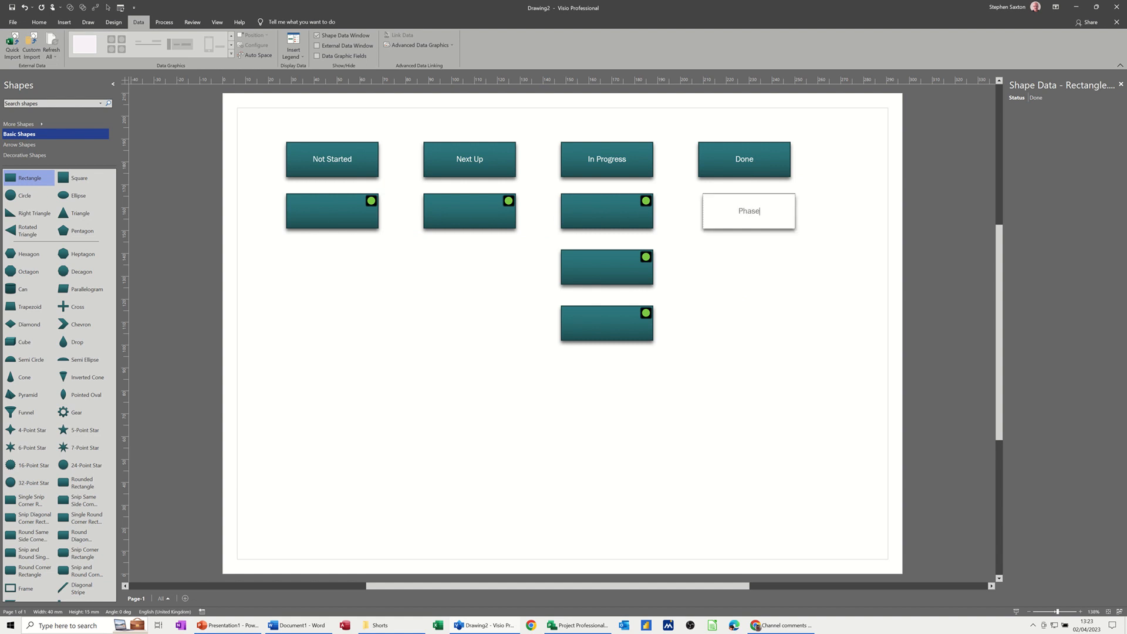
pyautogui.write(' 1 Testing')
# - Label the uppermost task rectangle under In Progress as Phase Audit
pyautogui.click(600, 216)
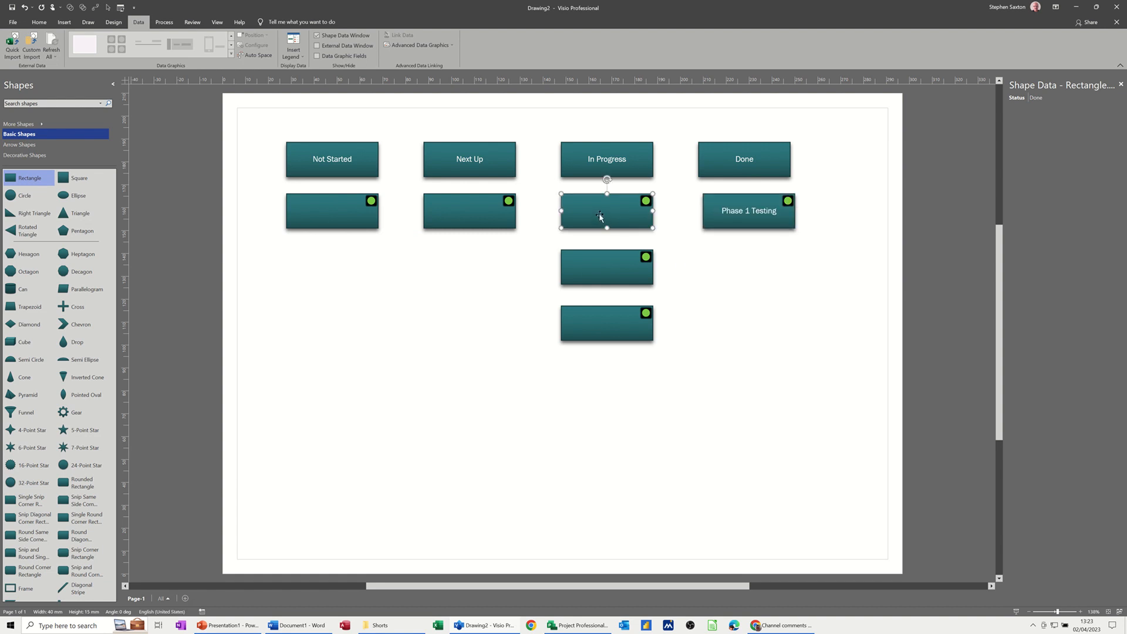
pyautogui.doubleClick(600, 216)
pyautogui.write('Phase A')
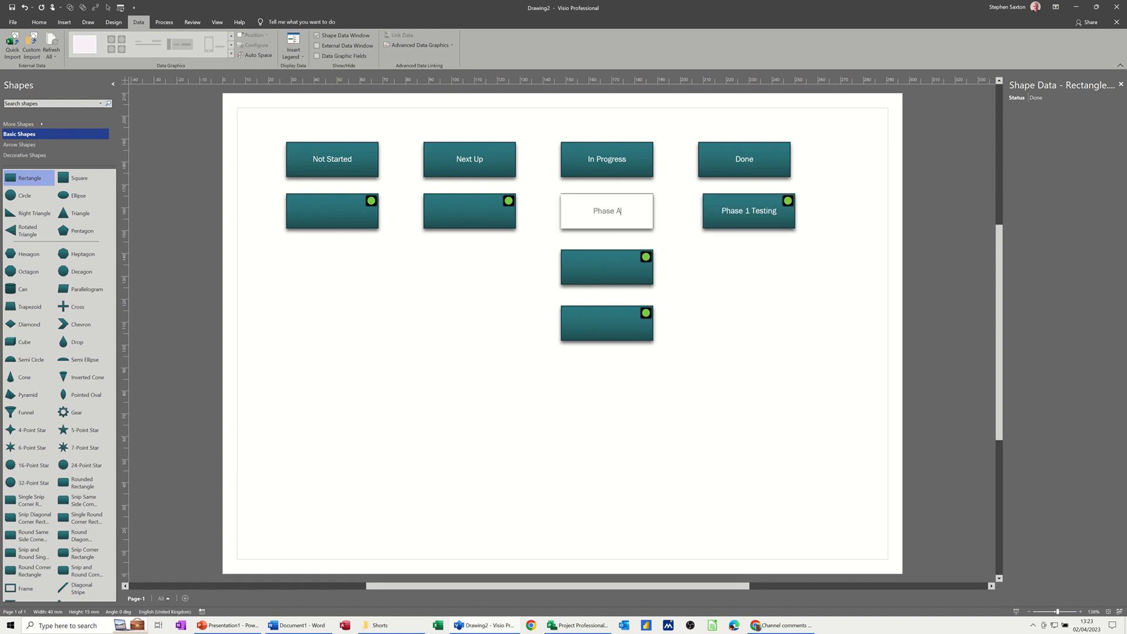
pyautogui.write('udit')
pyautogui.click(608, 256)
# - Set the Phase Audit task's Status to In Progress and relabel the task Phase 1 Audit
pyautogui.click(629, 222)
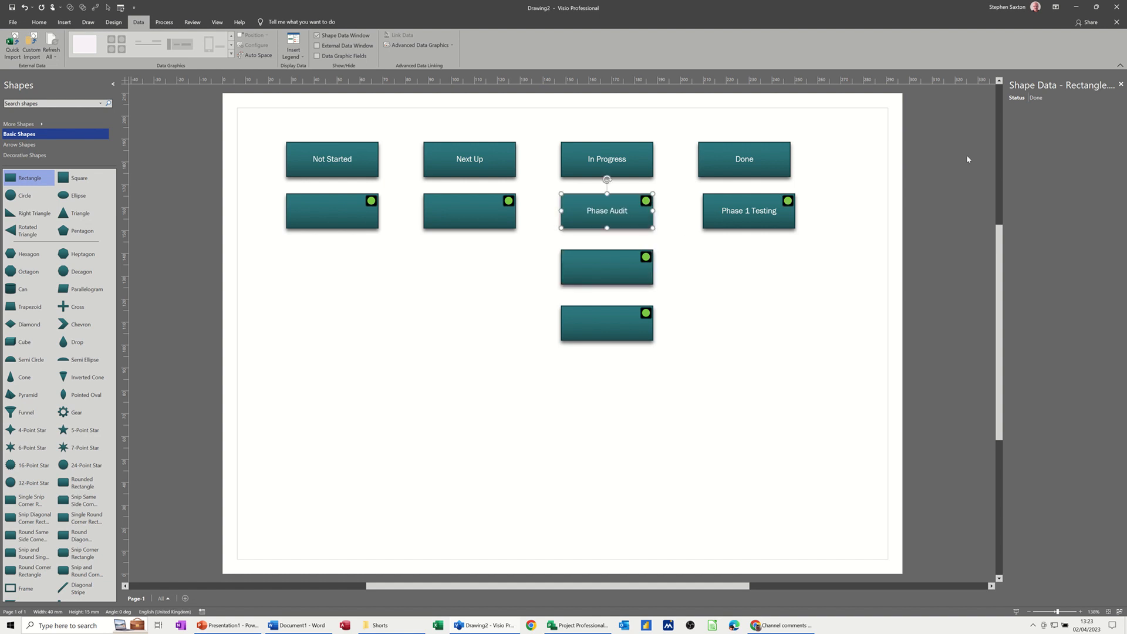
pyautogui.click(1060, 97)
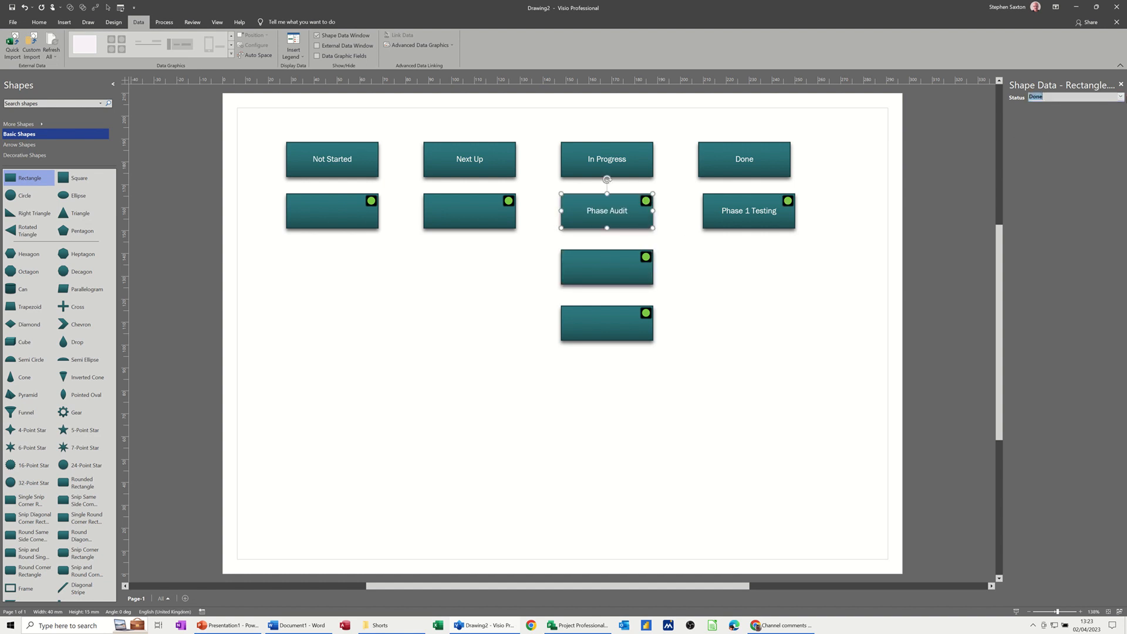
pyautogui.click(1123, 98)
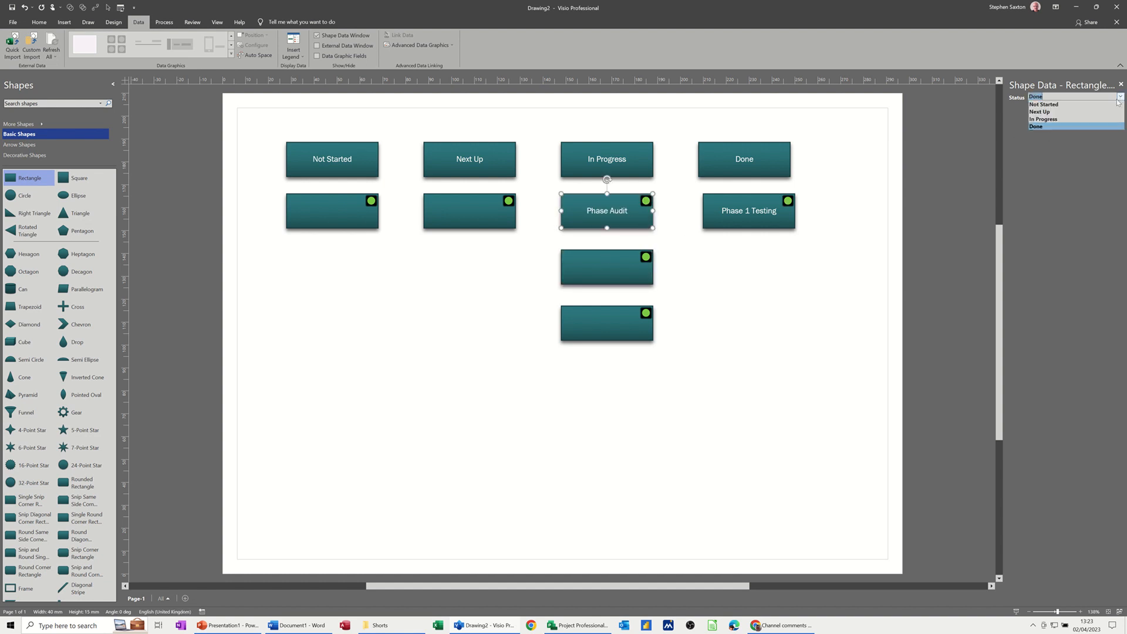
pyautogui.click(1076, 120)
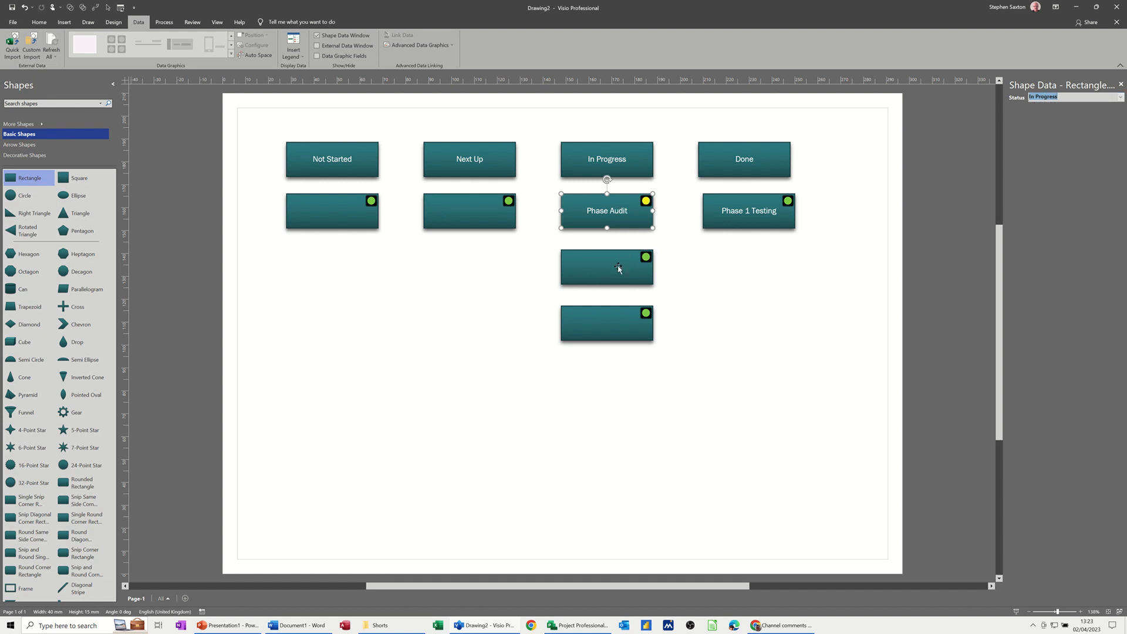
pyautogui.doubleClick(610, 215)
pyautogui.click(609, 212)
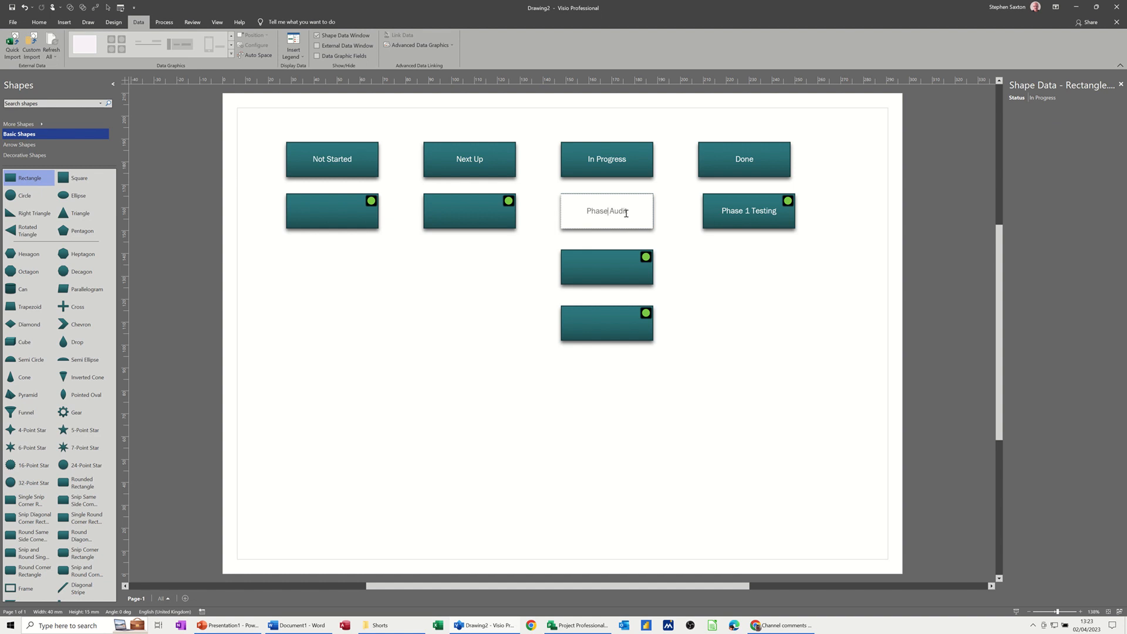
pyautogui.write('1')
# - Label the middle task rectangle under In Progress as Phase 2 Testing
pyautogui.click(595, 264)
pyautogui.click(595, 264)
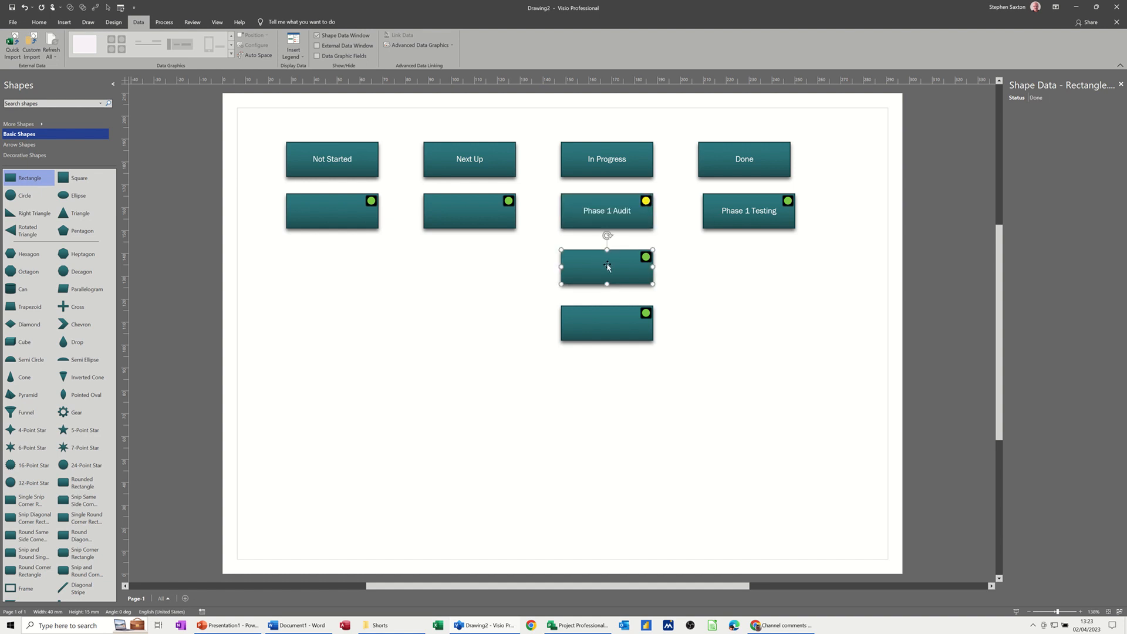
pyautogui.doubleClick(607, 267)
pyautogui.write('Pha')
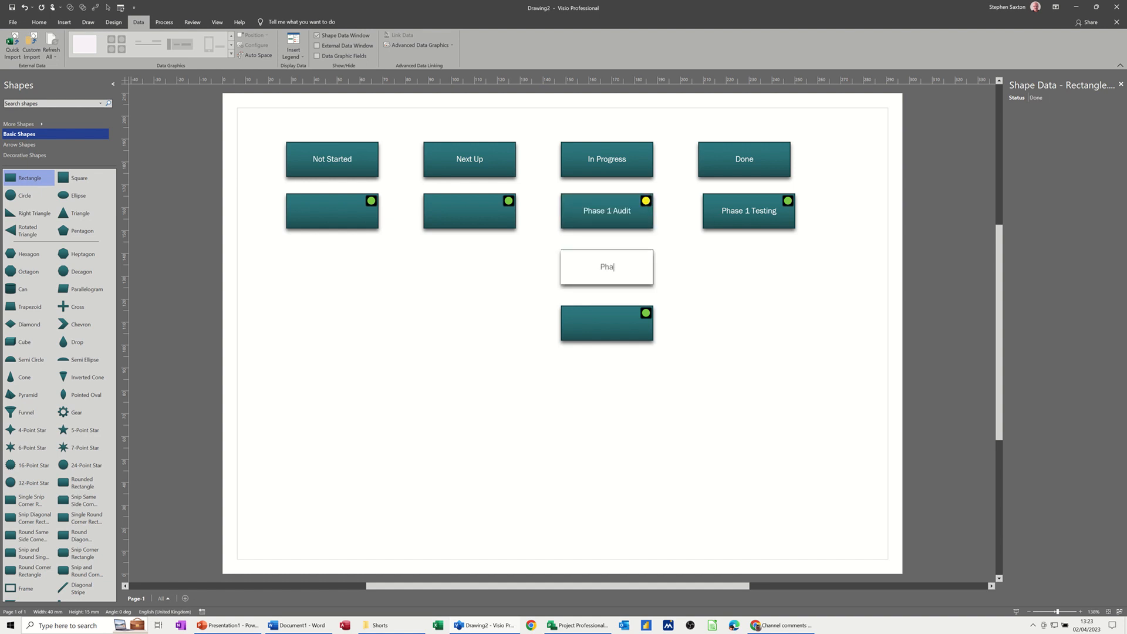
pyautogui.write('se 2 Te')
pyautogui.write('sting')
pyautogui.click(626, 323)
# - Set the Status of the Phase 2 Testing task to In Progress
pyautogui.click(647, 284)
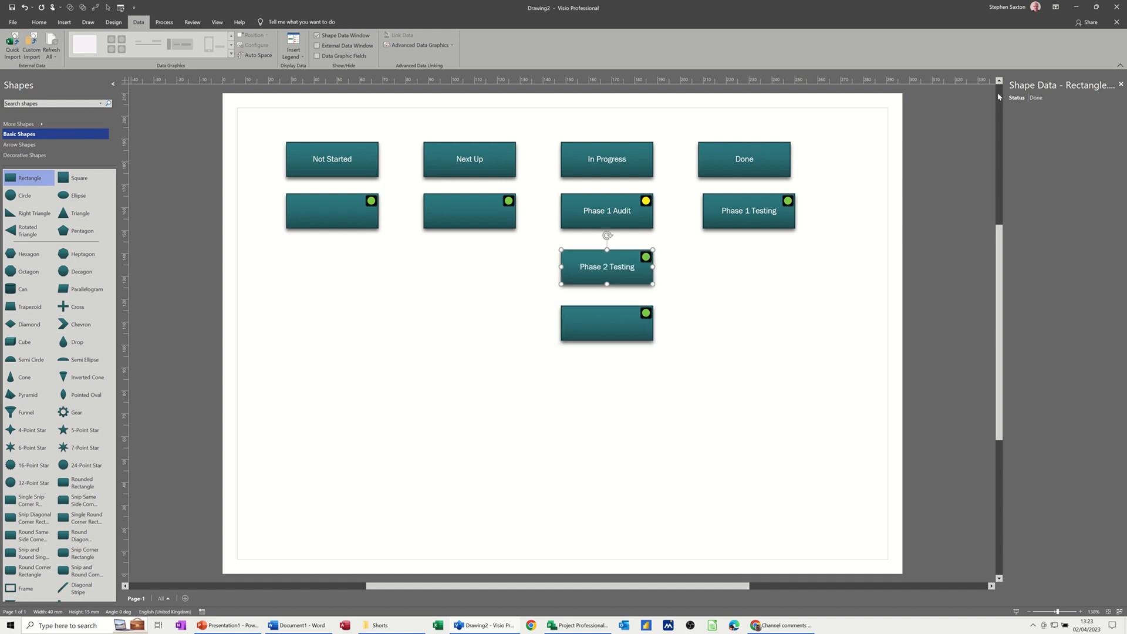
pyautogui.click(1068, 100)
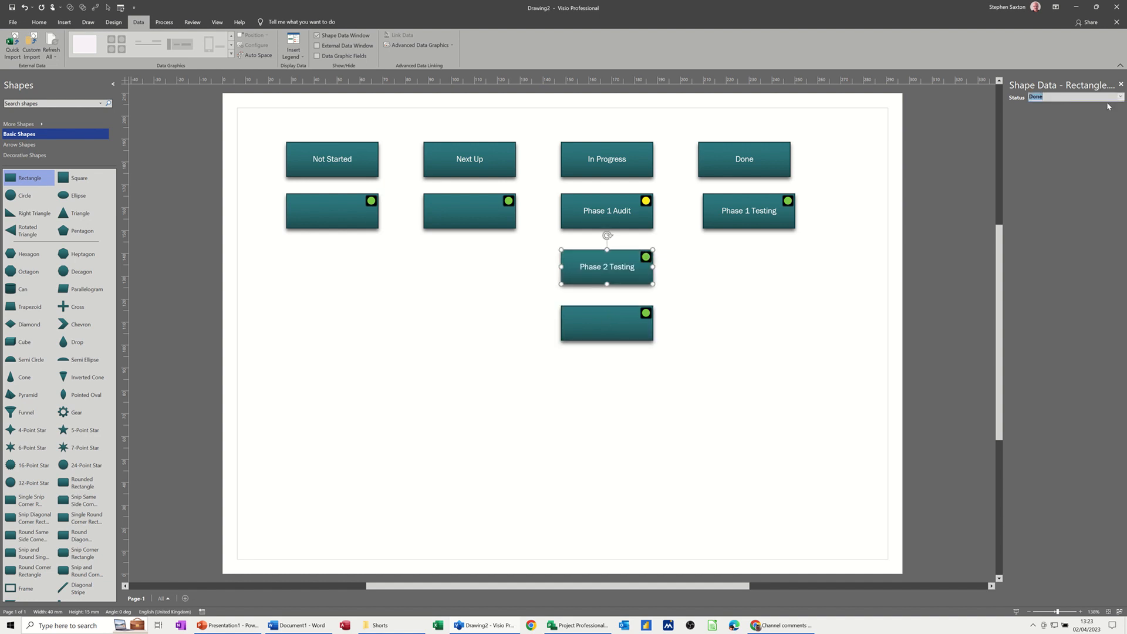
pyautogui.click(1120, 97)
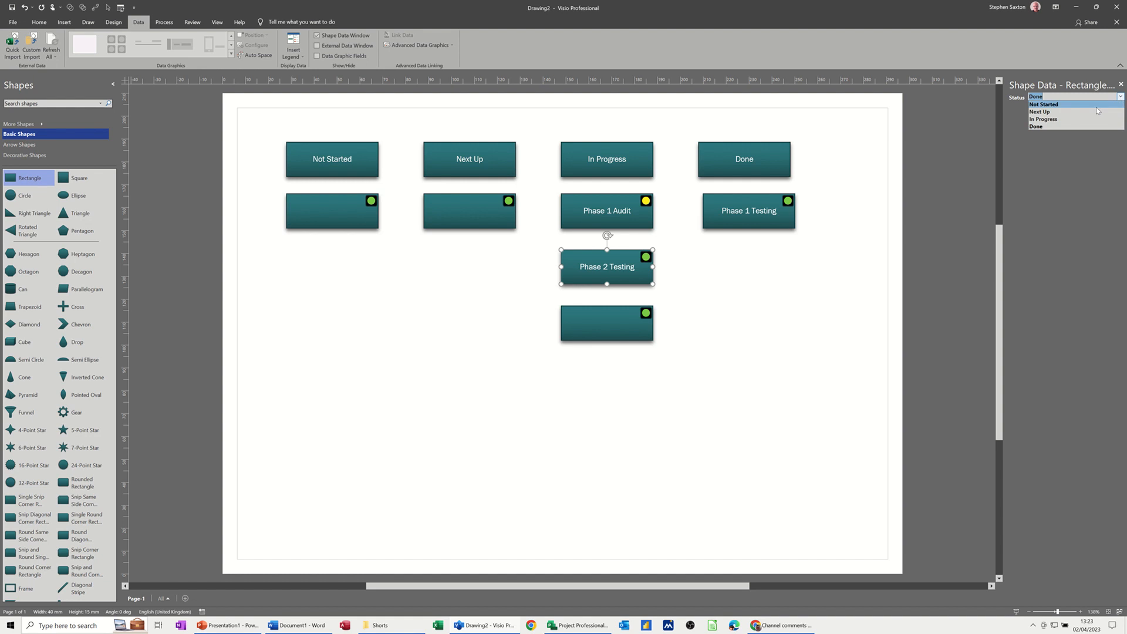
pyautogui.click(1068, 120)
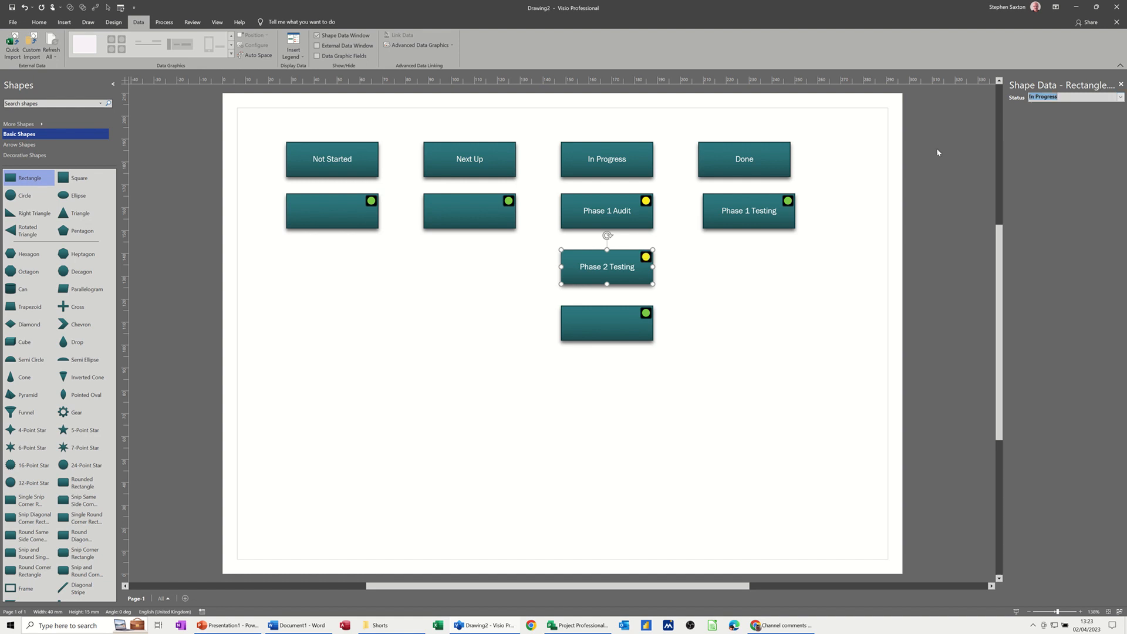
# - Label the lowest task rectangle under In Progress as Phase 2 Audit and set its Status to In Progress
pyautogui.click(606, 325)
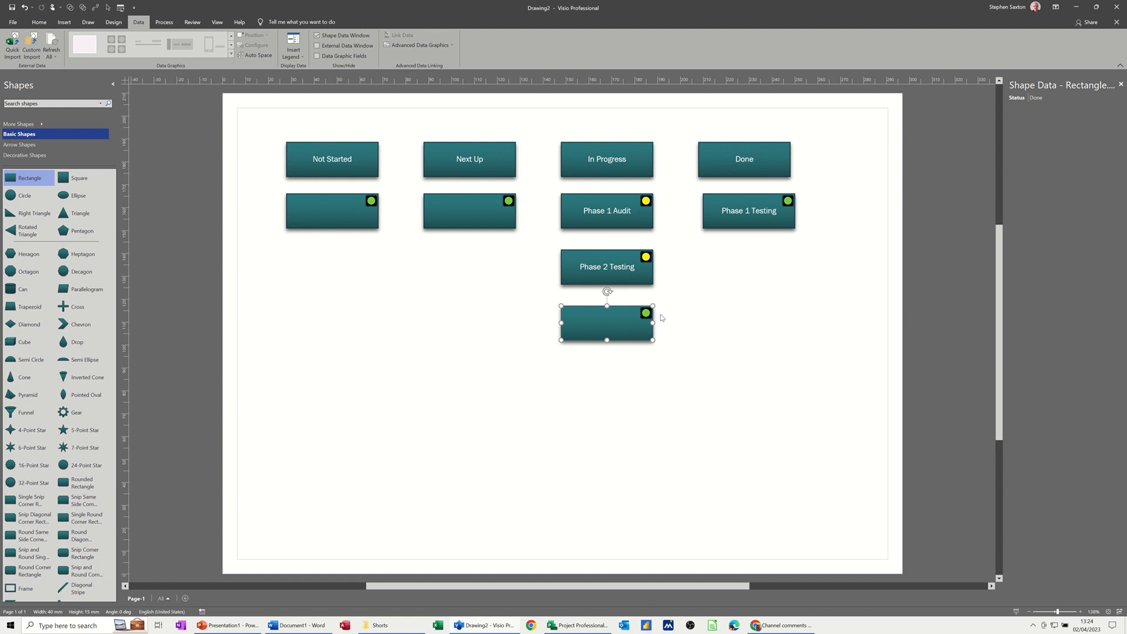
pyautogui.write('Phase ')
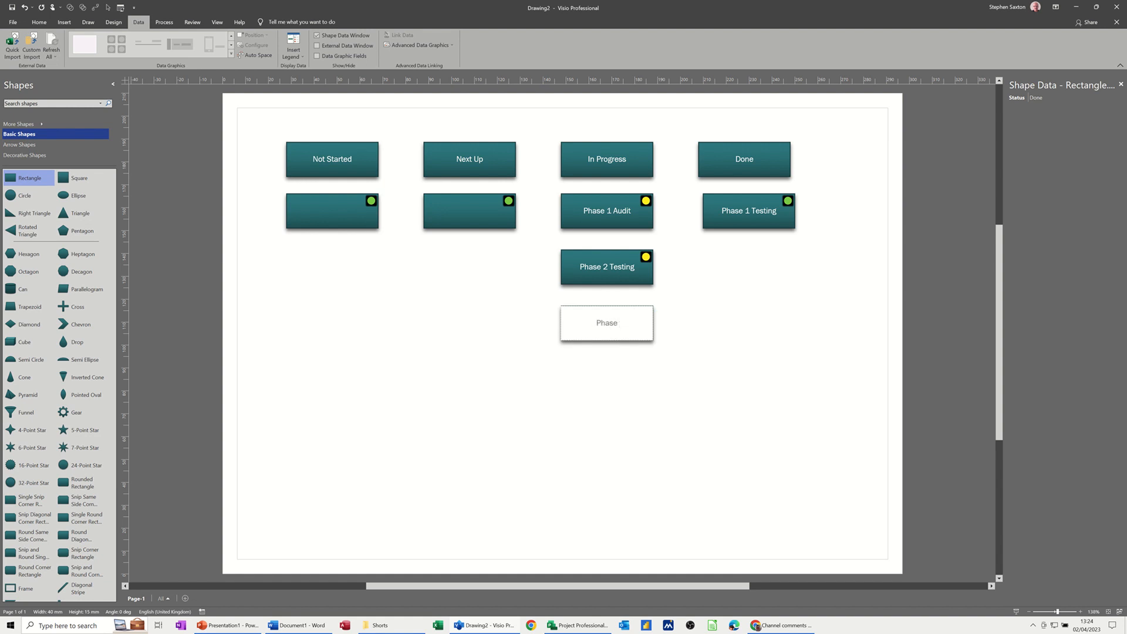
pyautogui.write('2 Audit')
pyautogui.click(632, 363)
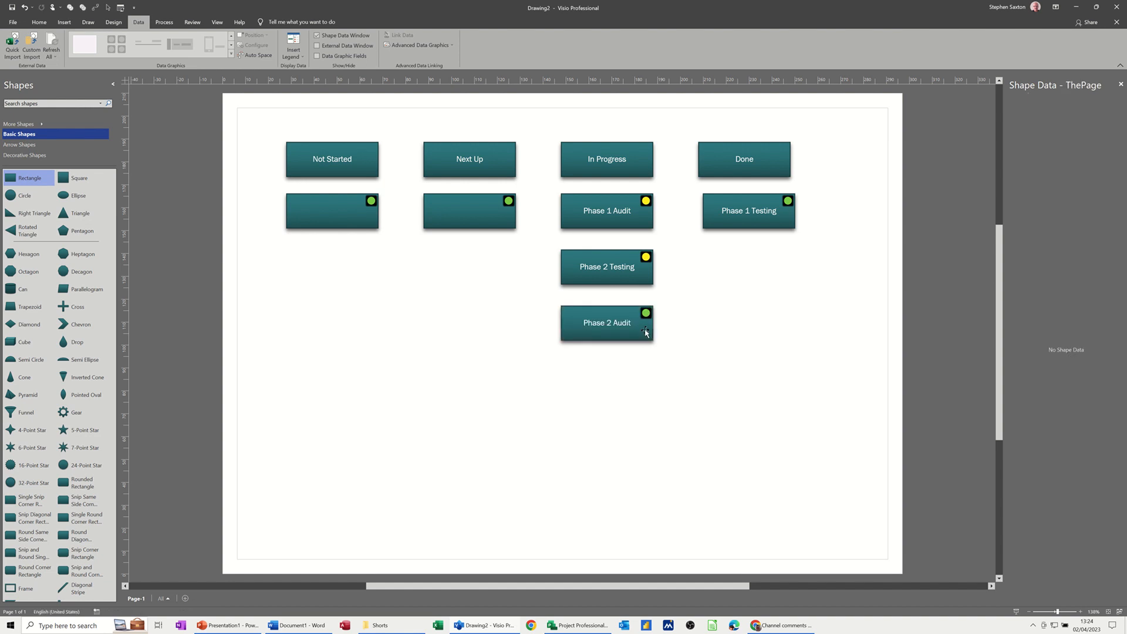
pyautogui.click(646, 333)
pyautogui.click(1064, 97)
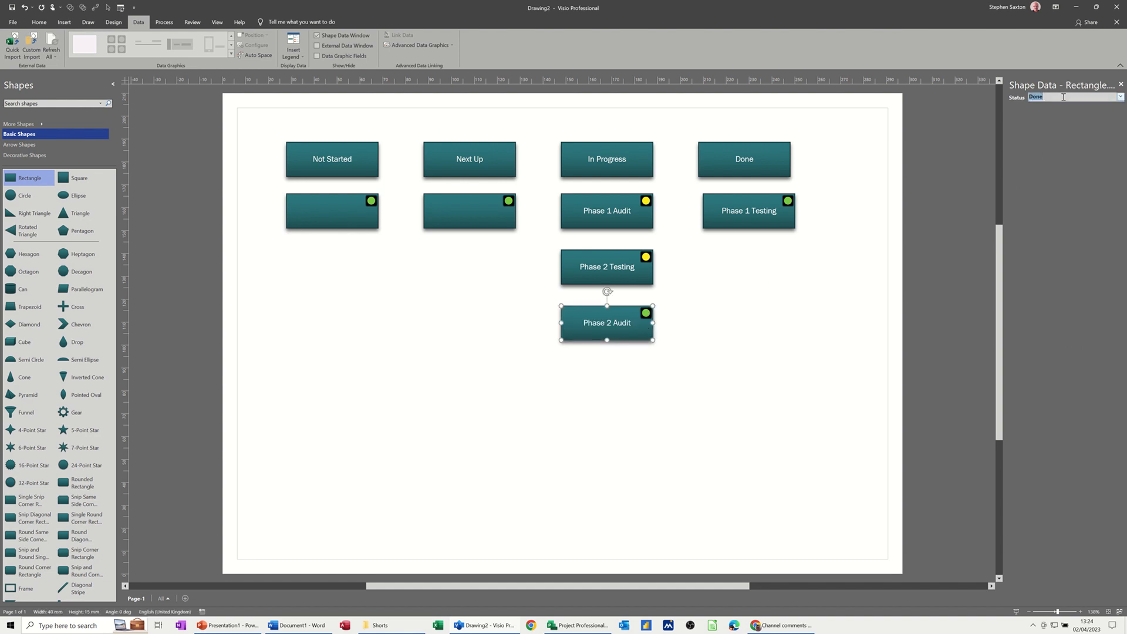
pyautogui.click(1120, 97)
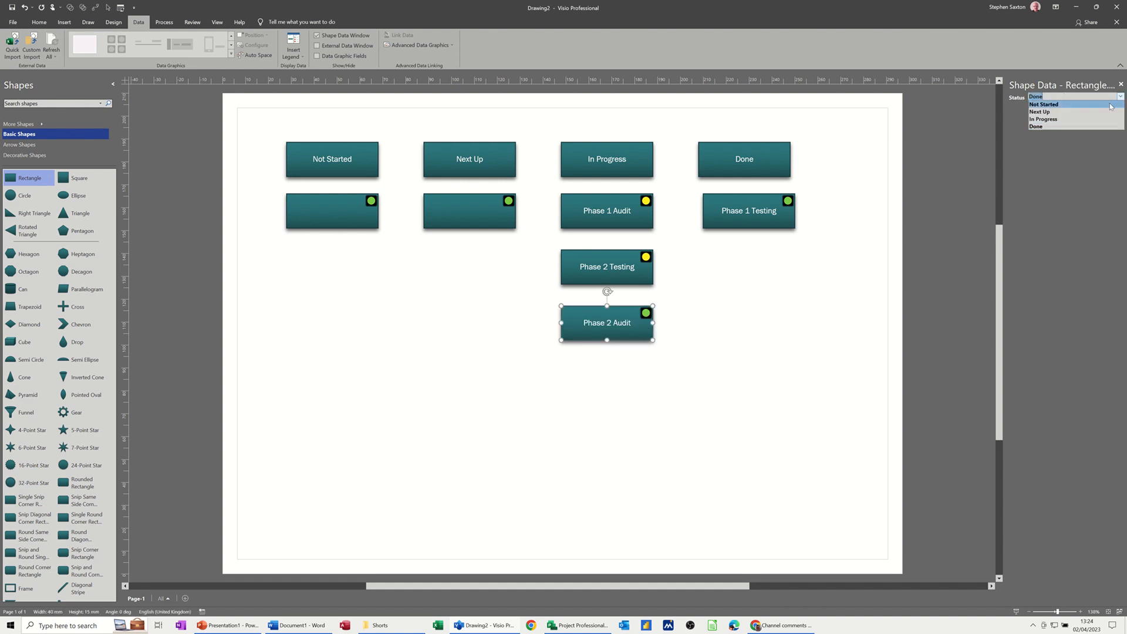
pyautogui.click(1074, 119)
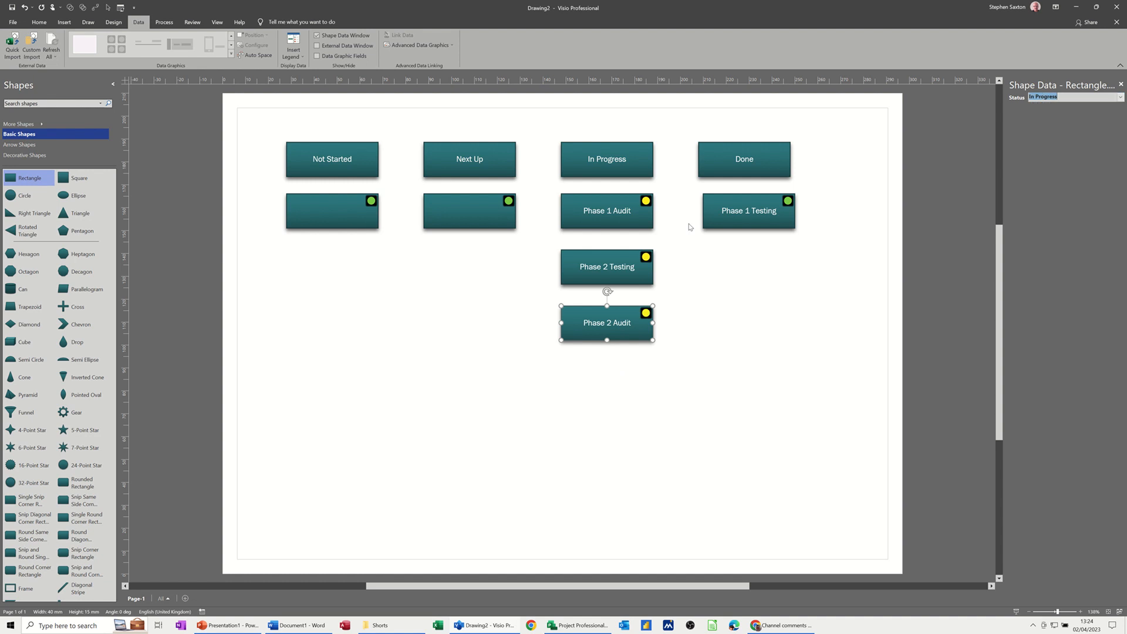
# - Label the task rectangle under Next Up as Phase 3 Testing
pyautogui.click(473, 213)
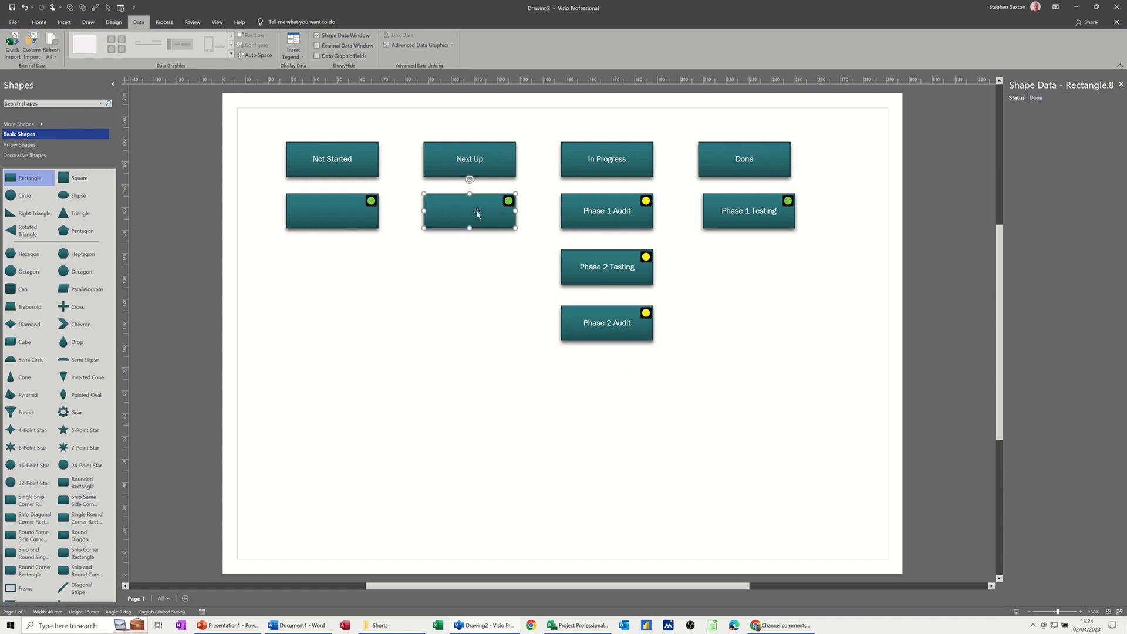
pyautogui.doubleClick(477, 213)
pyautogui.write('Phase')
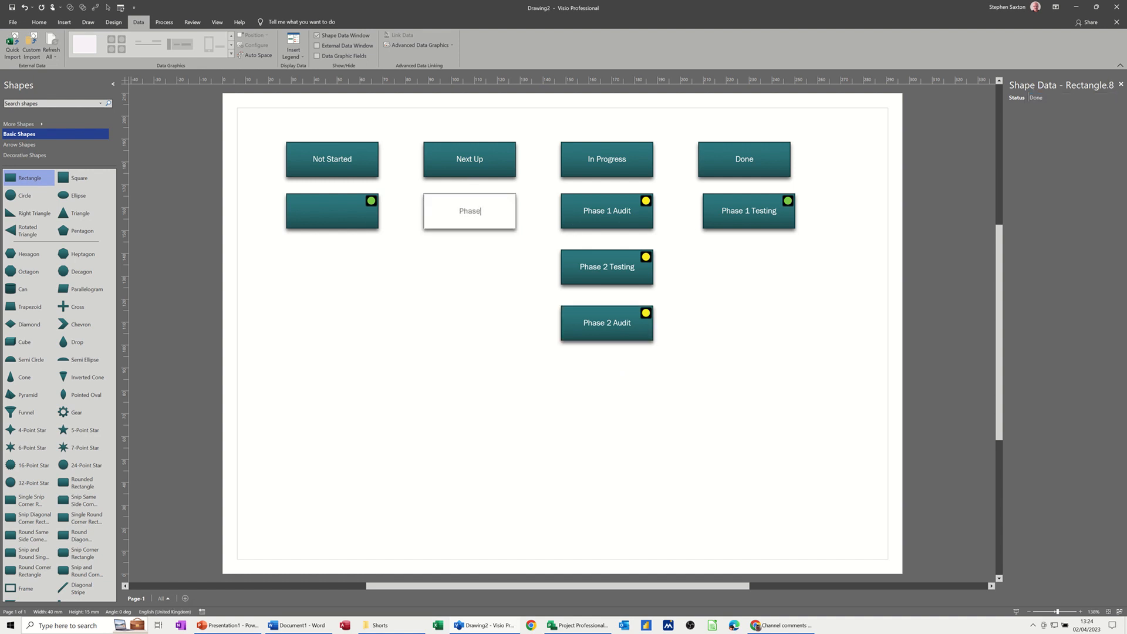
pyautogui.write(' 3 Testing')
# - Label the task rectangle under Not Started as Phase 3 Audit
pyautogui.click(343, 219)
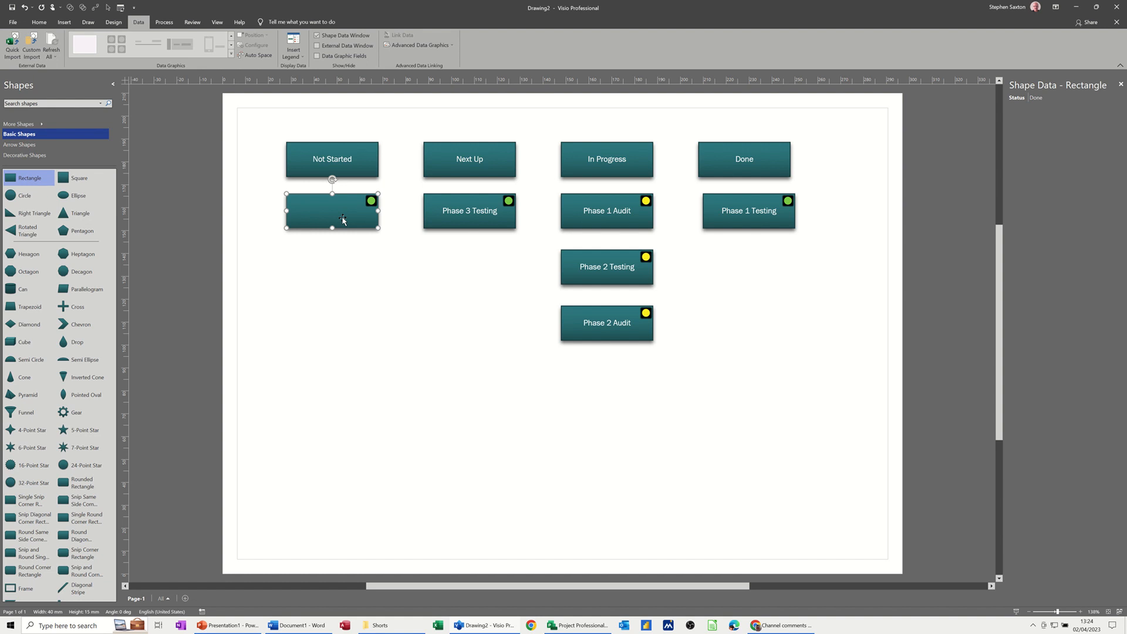
pyautogui.write('Phase')
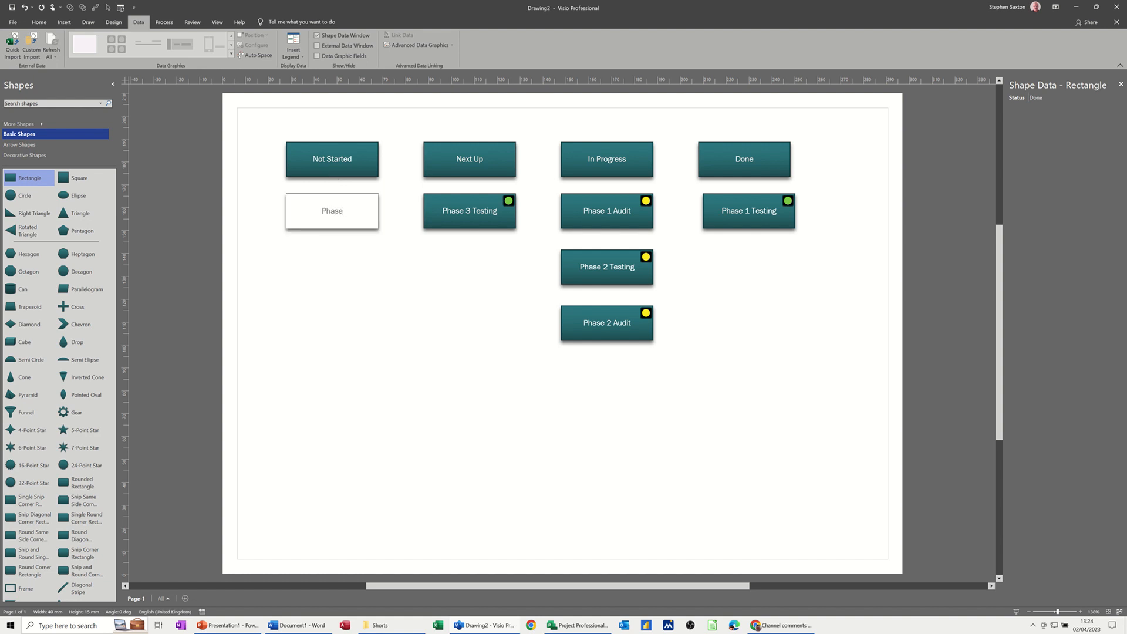
pyautogui.write(' 3 Audit')
pyautogui.click(354, 311)
# - Set the Status of the Phase 3 Audit task to Not Started
pyautogui.click(372, 227)
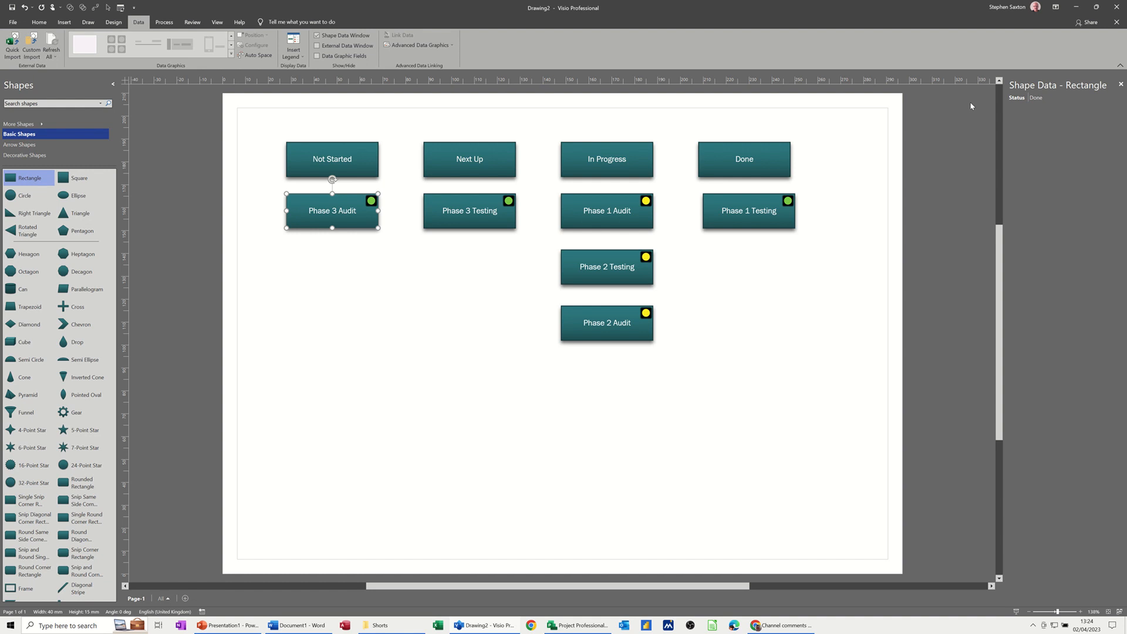
pyautogui.click(1042, 99)
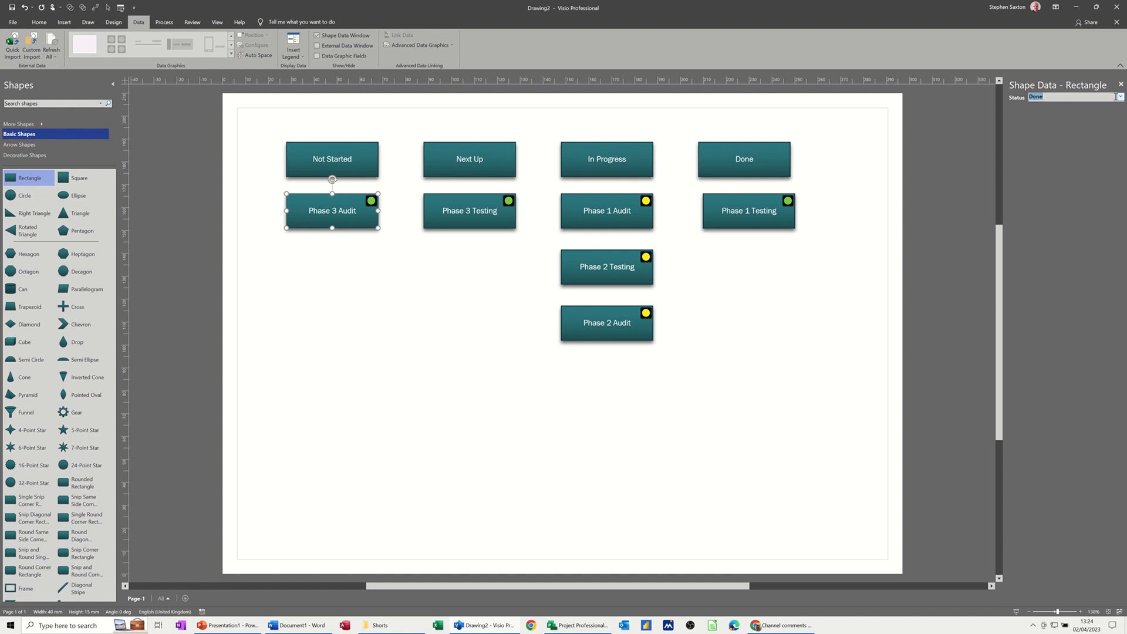
pyautogui.click(1121, 97)
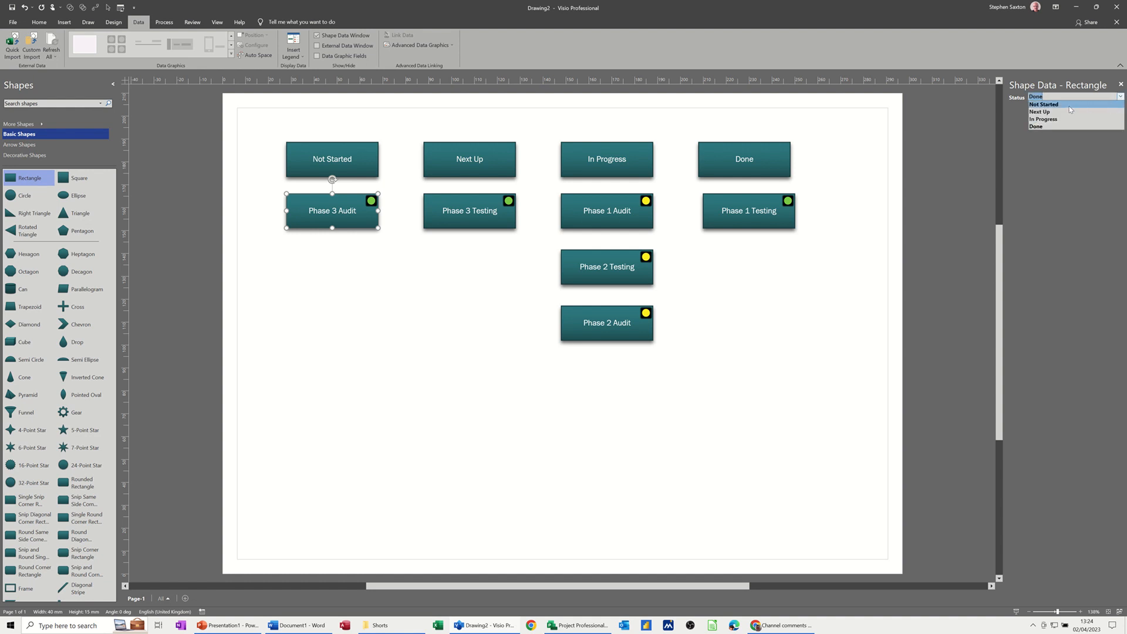
pyautogui.click(1051, 104)
# - Set the Status of the Phase 3 Testing task to Next Up
pyautogui.click(488, 210)
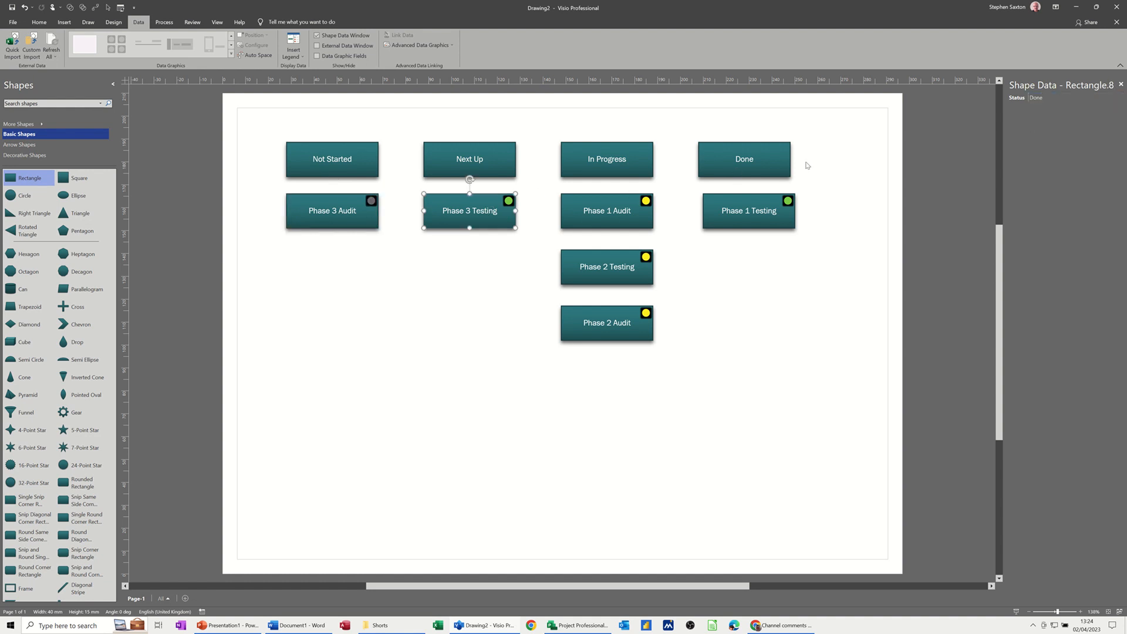
pyautogui.click(1043, 98)
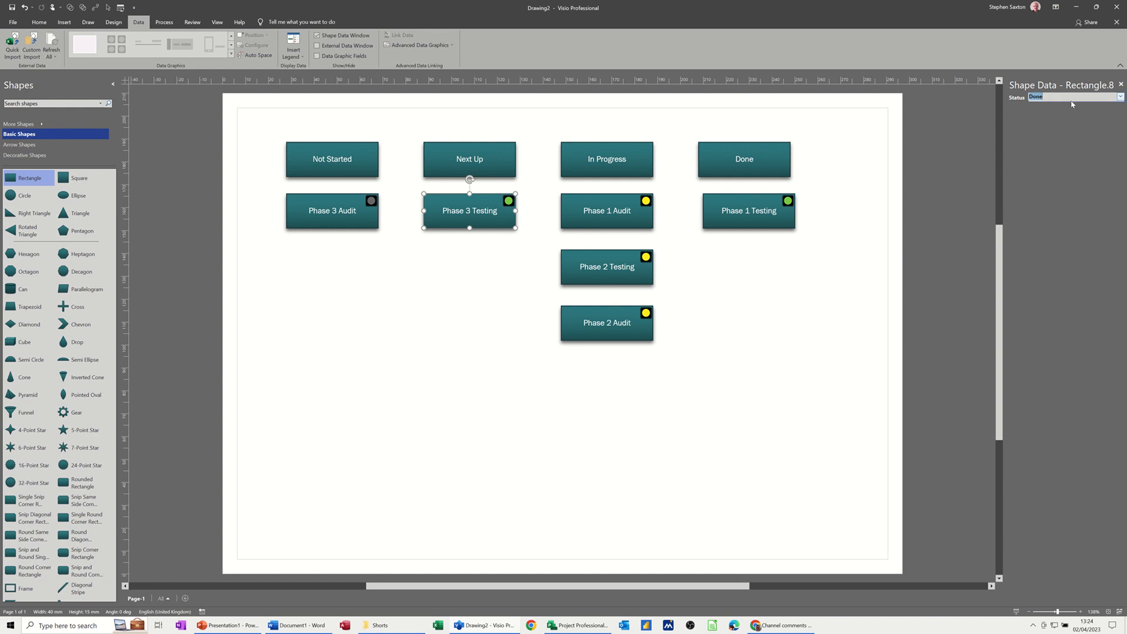
pyautogui.click(1120, 97)
pyautogui.click(1077, 111)
pyautogui.click(448, 280)
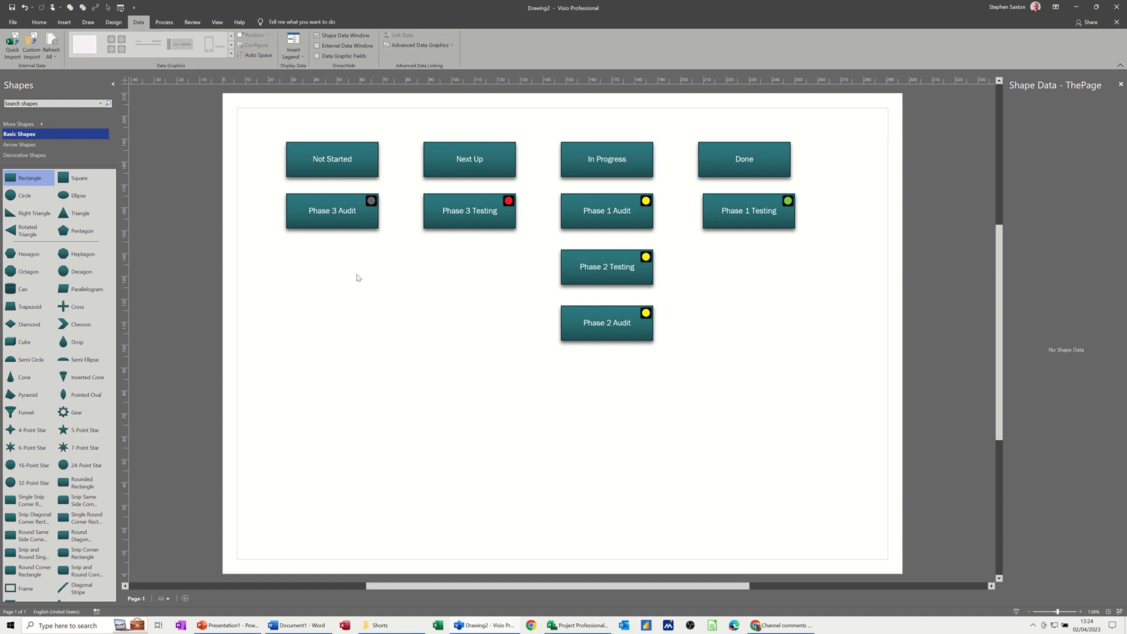
# - Apply the first border and title design, with a green title band and a date block, to the page
pyautogui.click(113, 22)
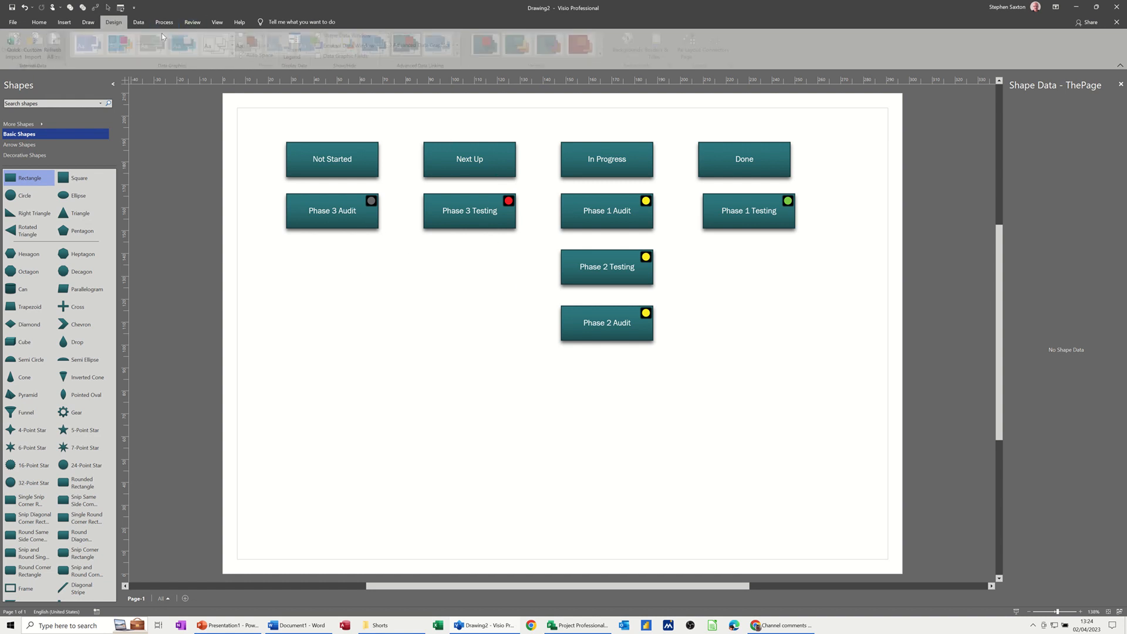
pyautogui.click(659, 45)
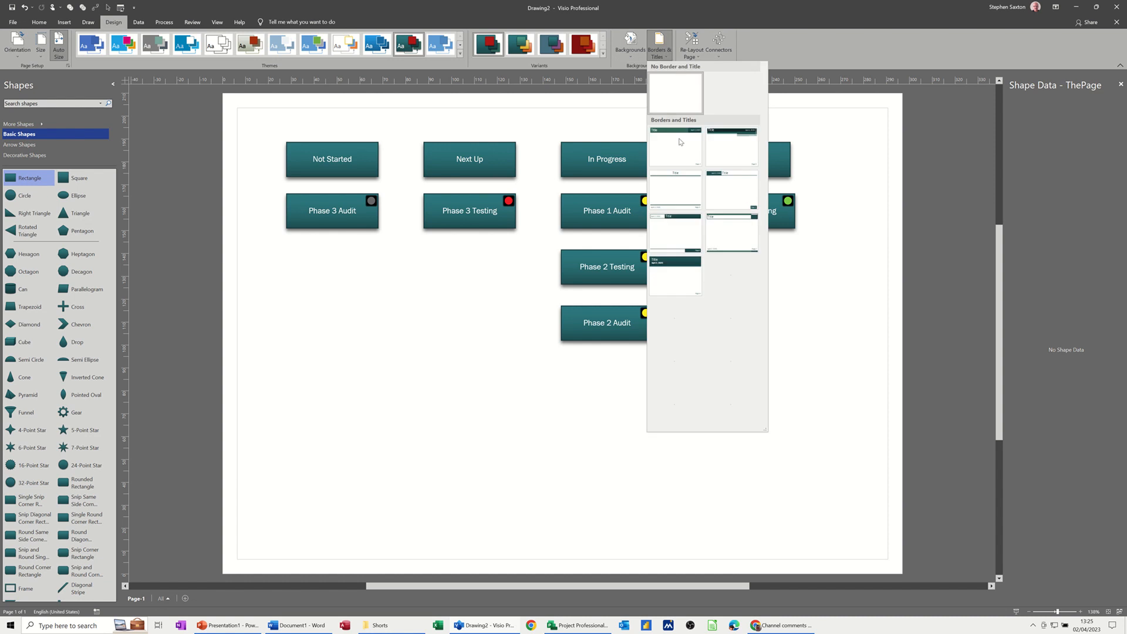
pyautogui.click(683, 158)
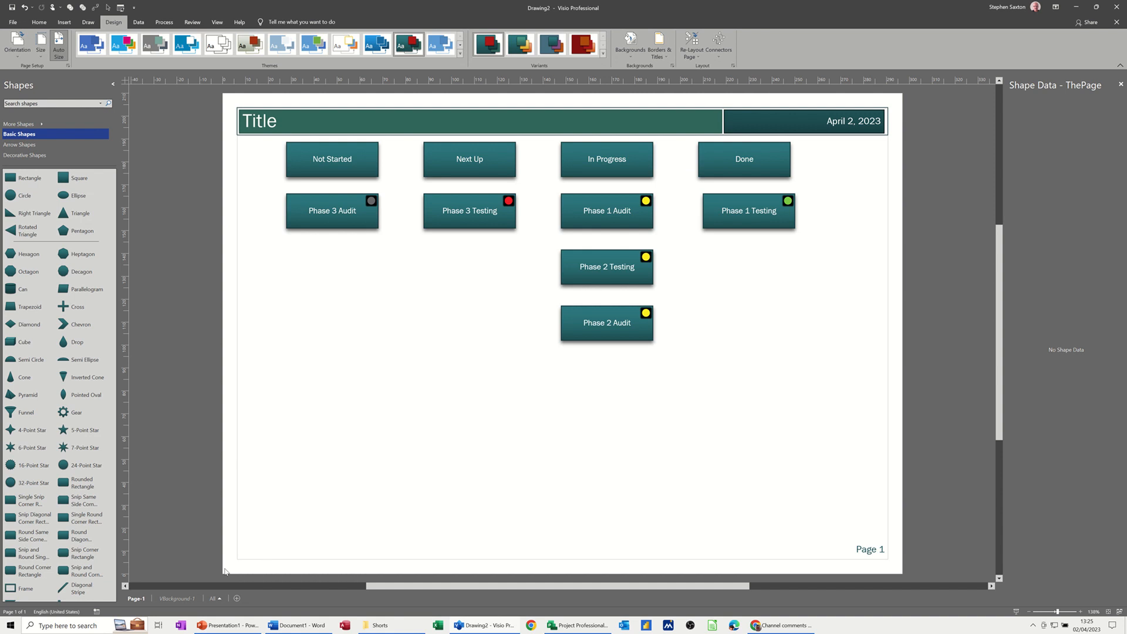
# - Replace the placeholder title in the green band on the VBackground-1 page with Project Task Baord
pyautogui.click(168, 600)
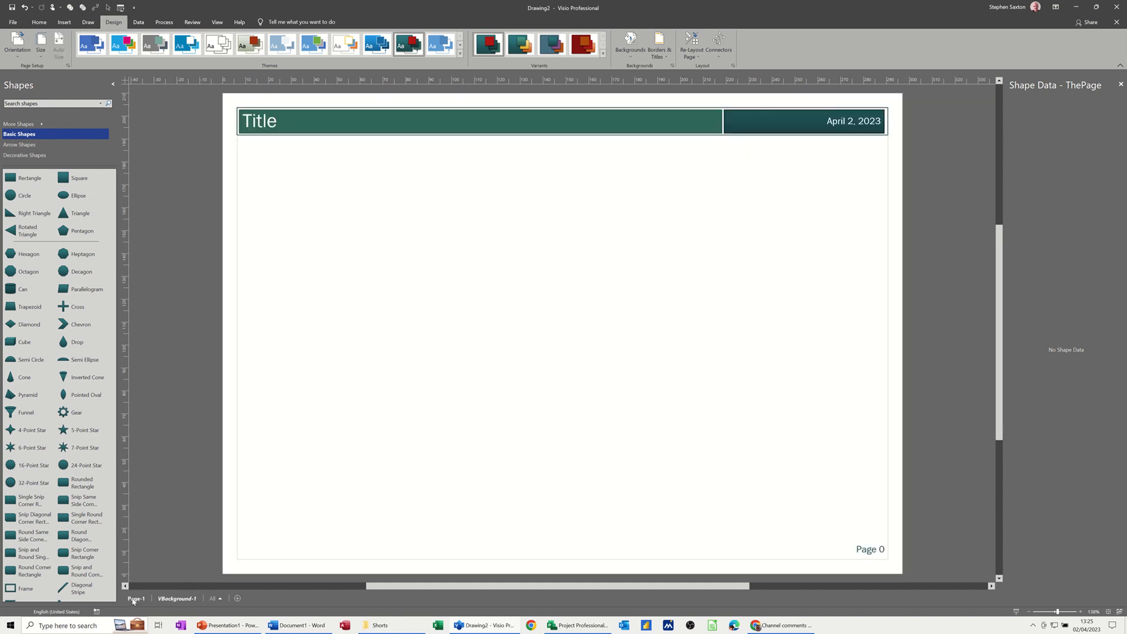
pyautogui.click(136, 600)
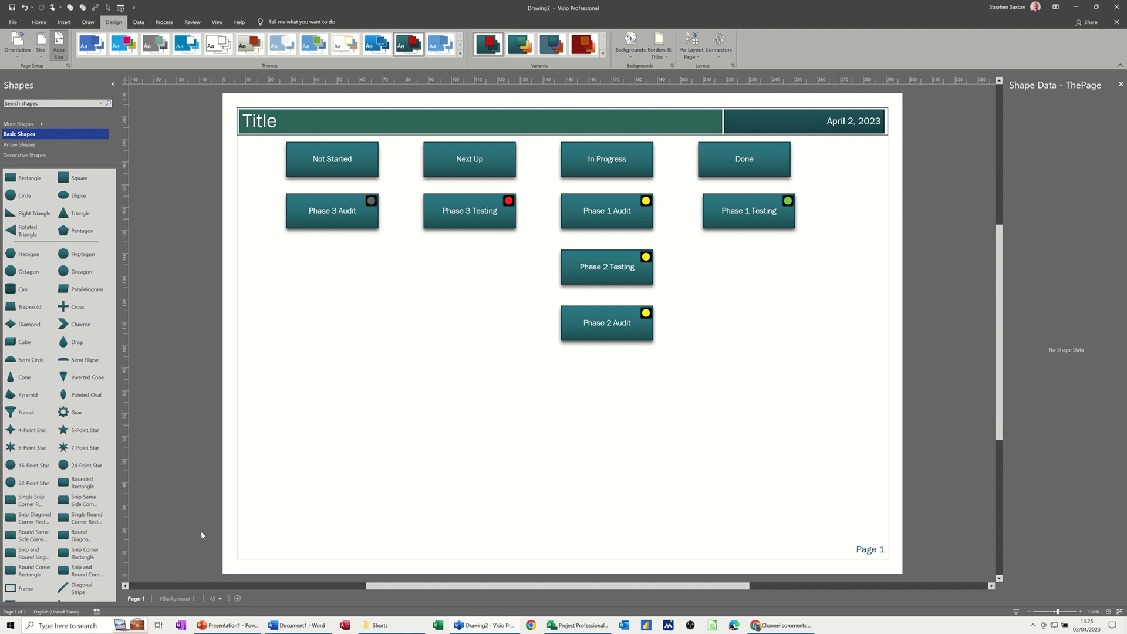
pyautogui.click(169, 599)
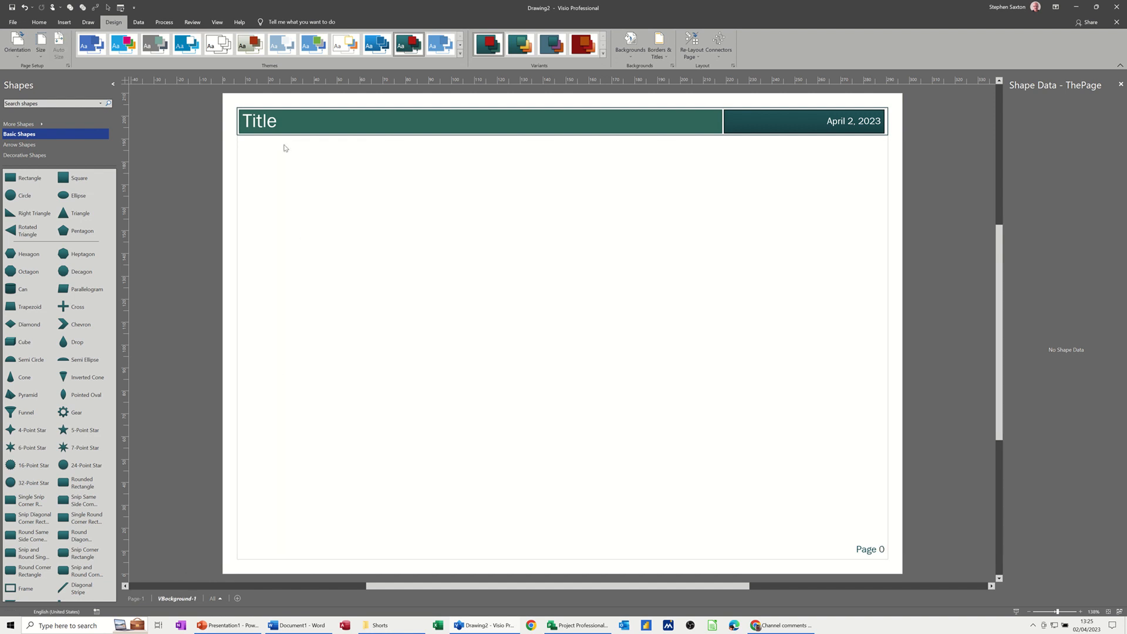
pyautogui.doubleClick(276, 122)
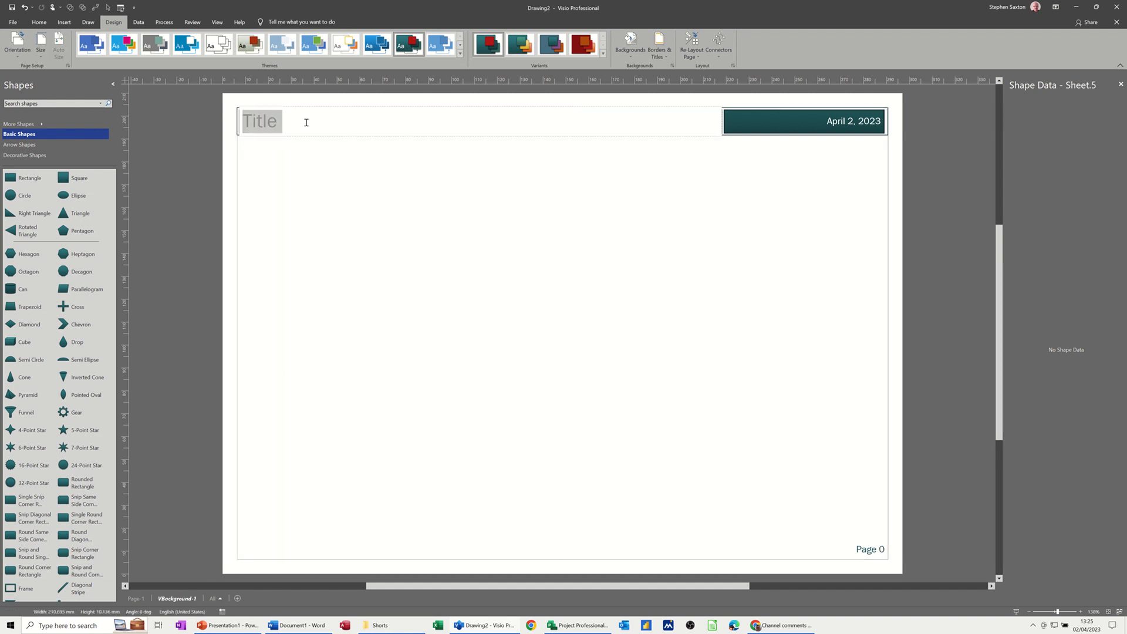
pyautogui.write('Pro')
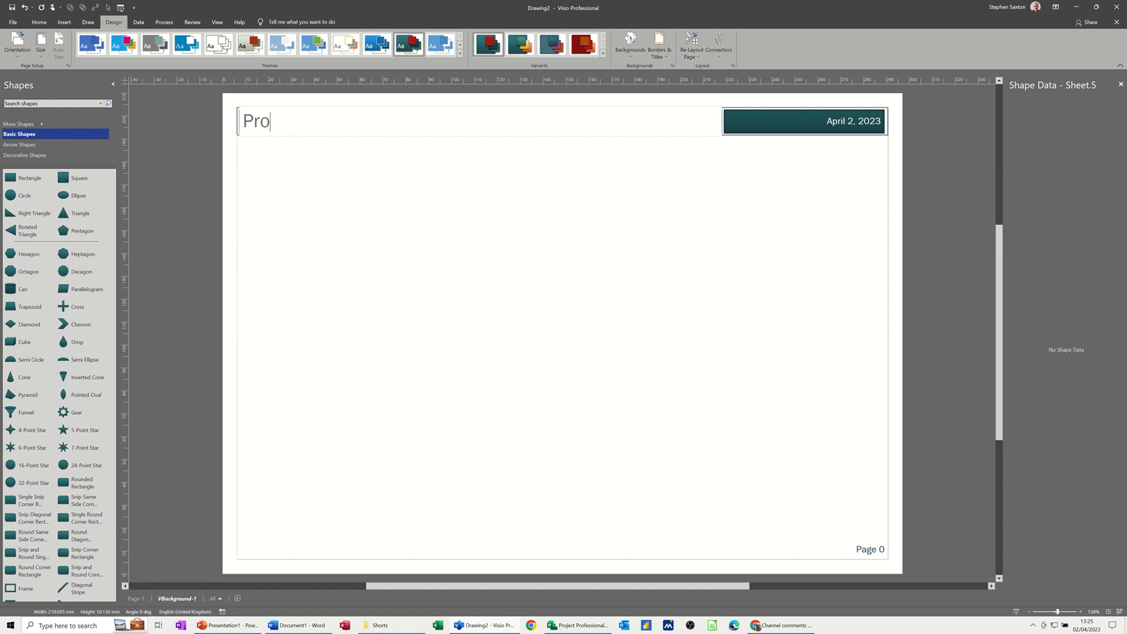
pyautogui.write('ject Task Baord')
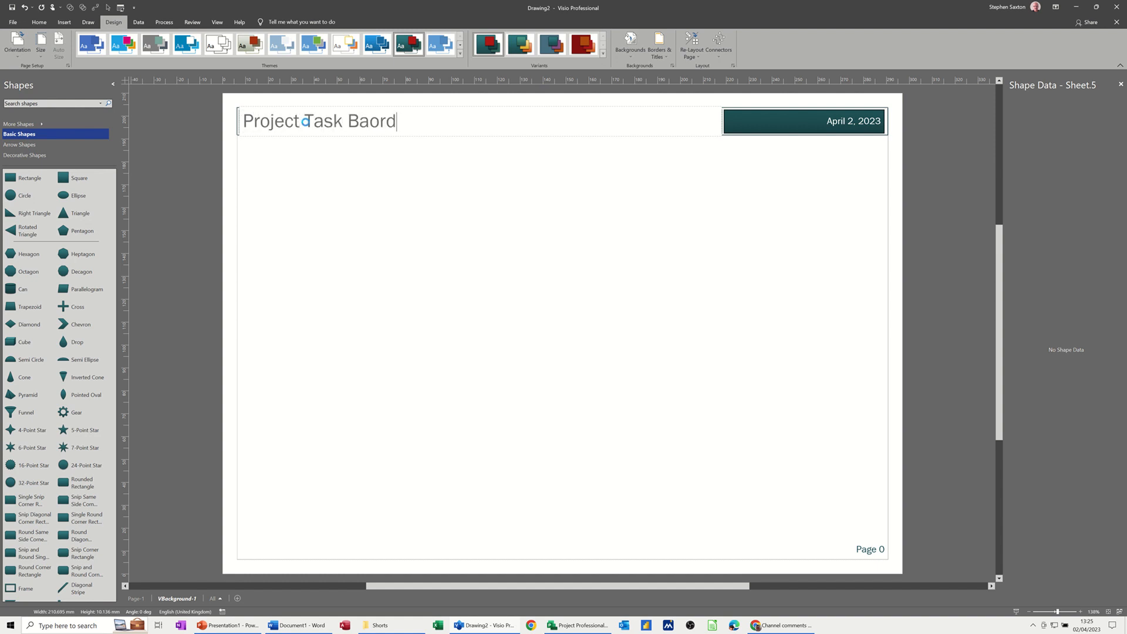
pyautogui.click(302, 166)
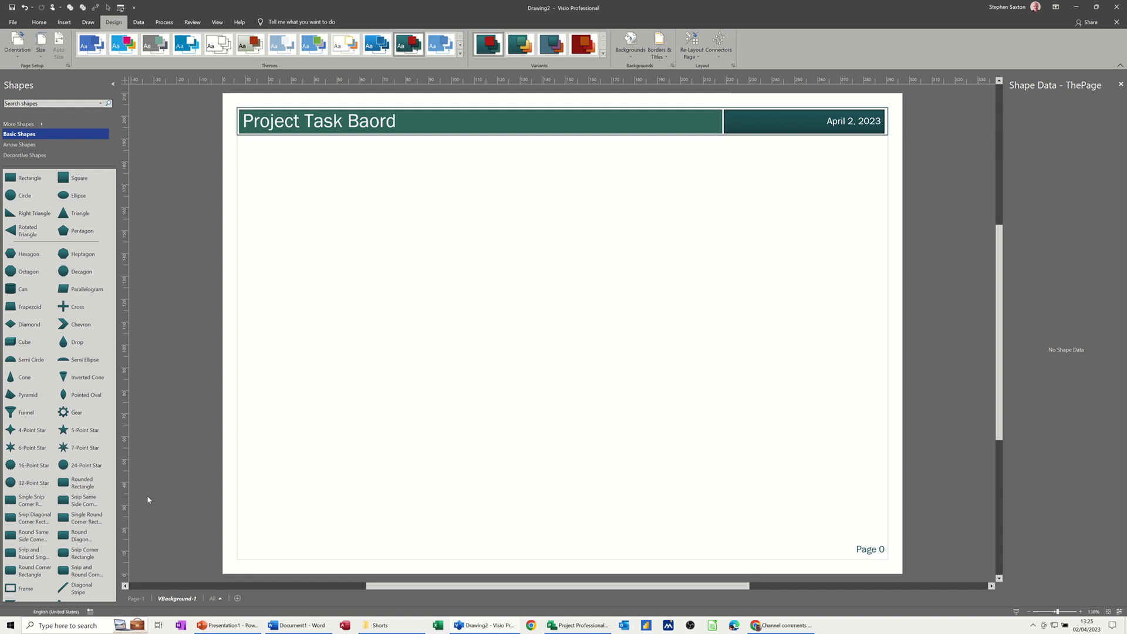
# - Apply the world map background design to Page-1
pyautogui.click(136, 598)
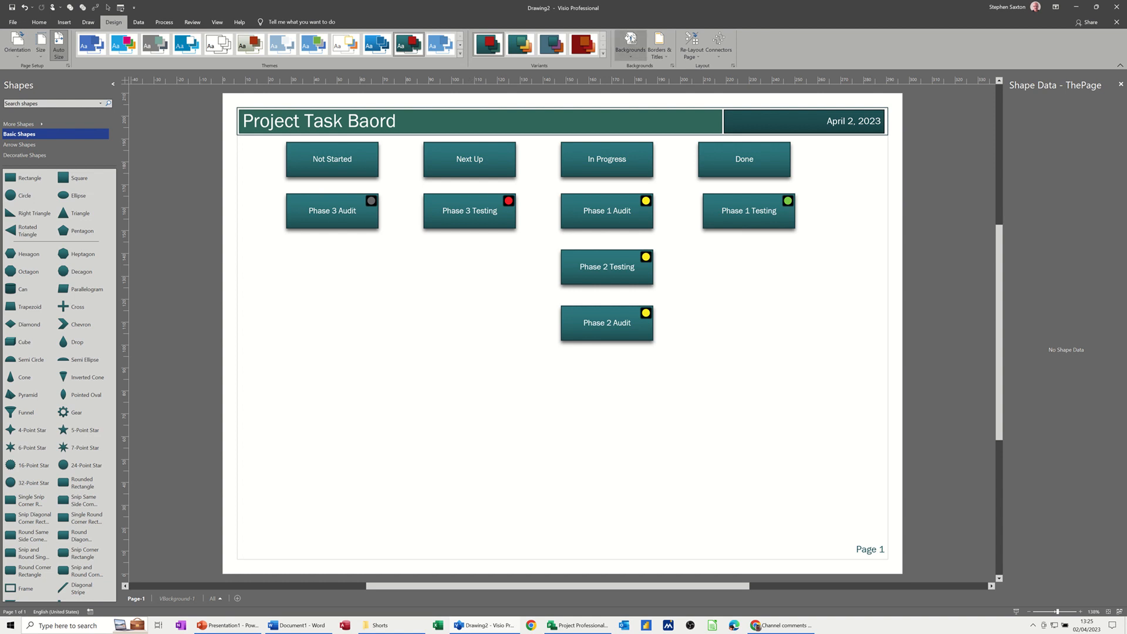
pyautogui.click(631, 38)
pyautogui.click(703, 229)
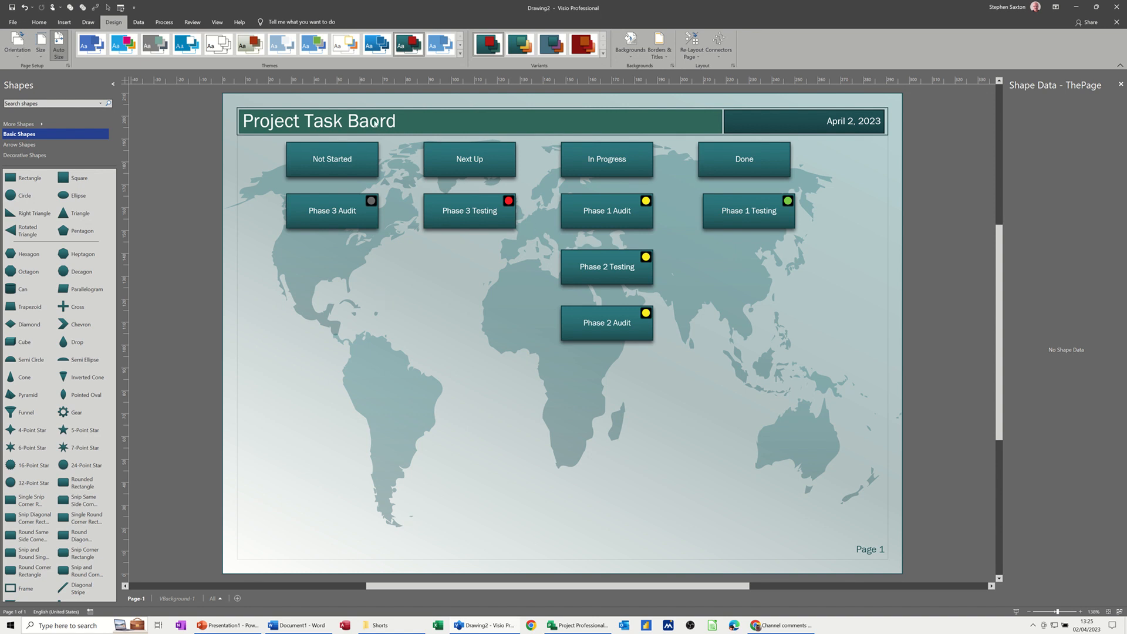
# - Correct the misspelled last word of the title on the VBackground-1 page to Board, and return to Page-1
pyautogui.click(176, 599)
pyautogui.doubleClick(370, 125)
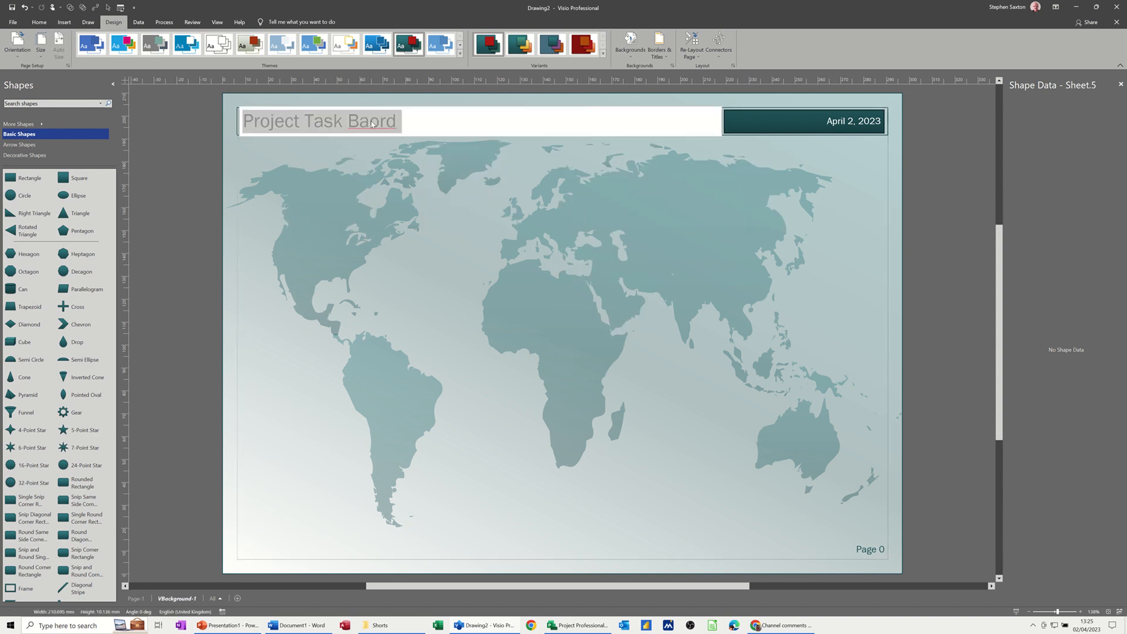
pyautogui.doubleClick(371, 124)
pyautogui.rightClick(371, 124)
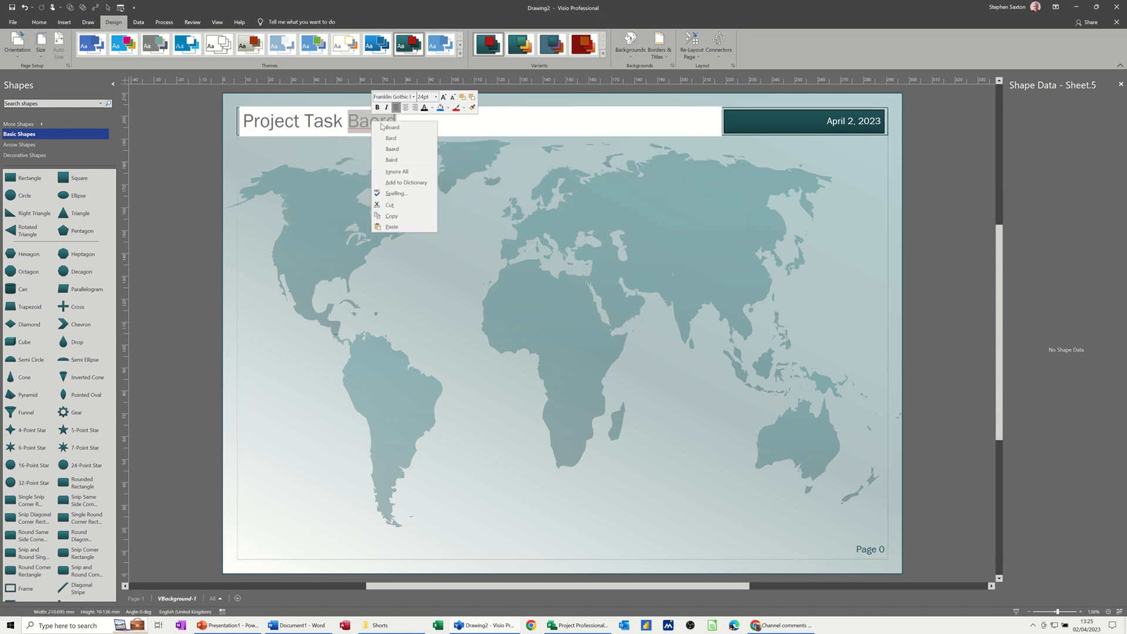
pyautogui.click(390, 126)
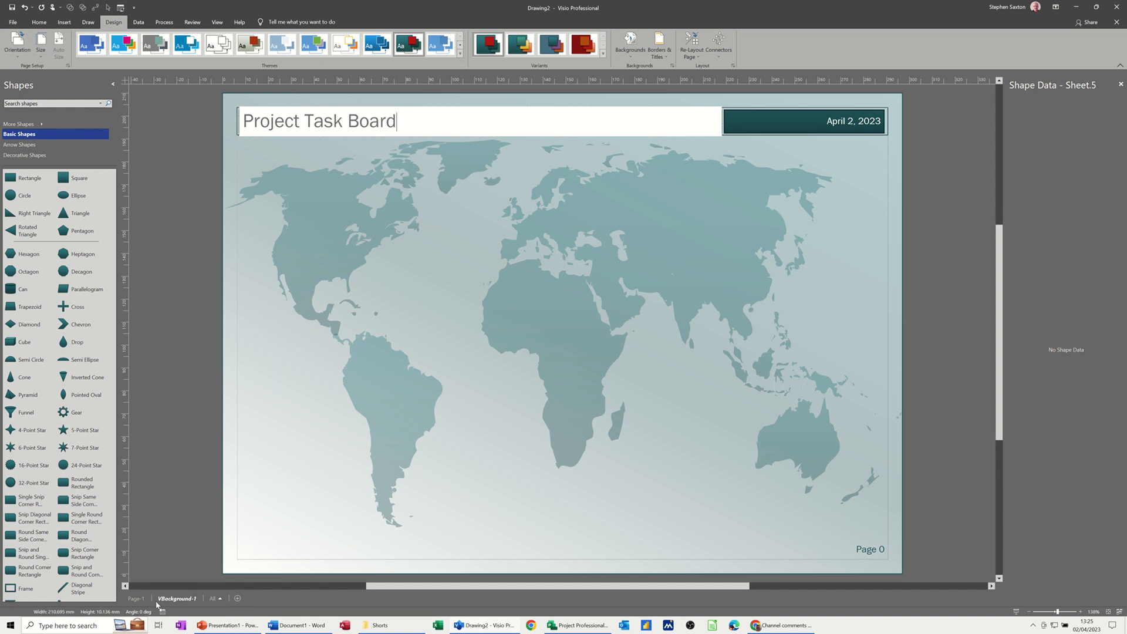
pyautogui.click(136, 598)
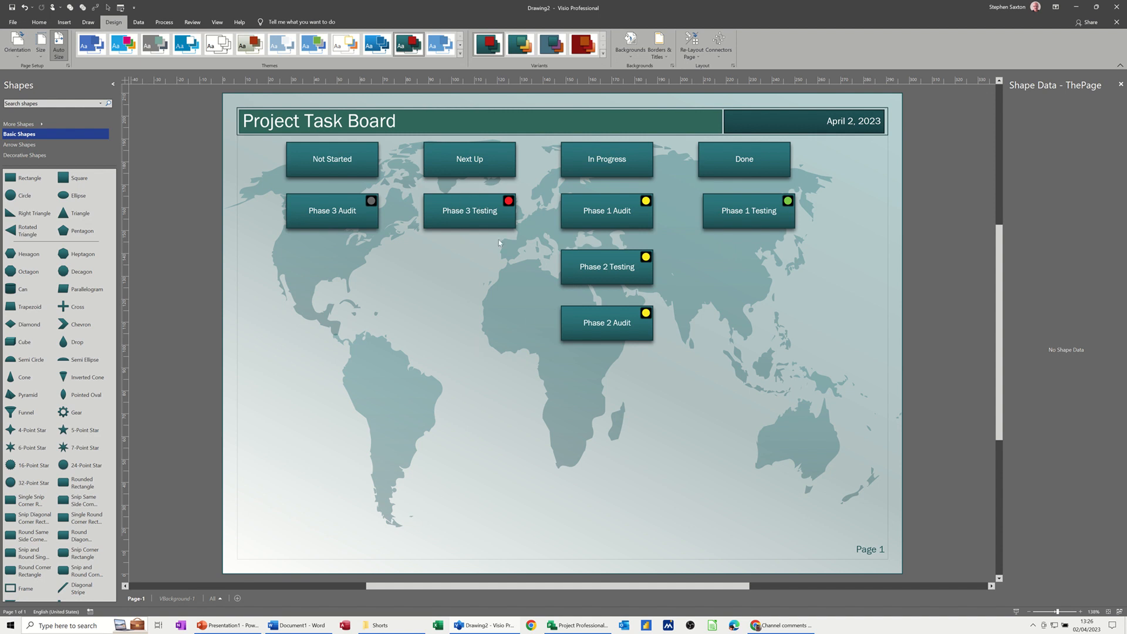
# - Select the Phase 1 Audit task rectangle under In Progress
pyautogui.click(601, 215)
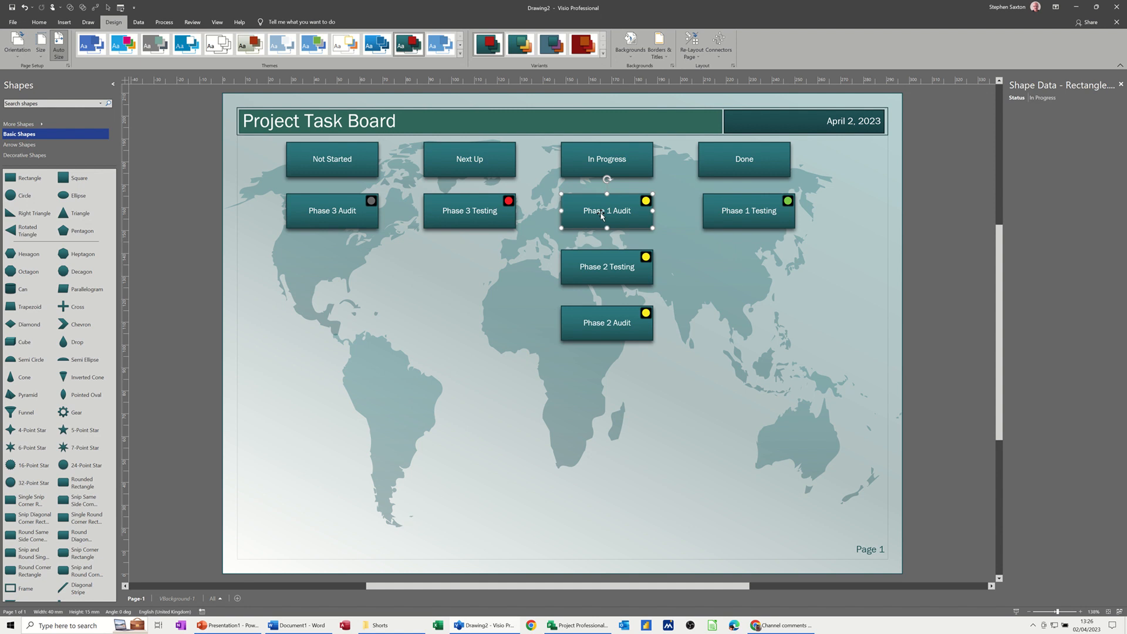